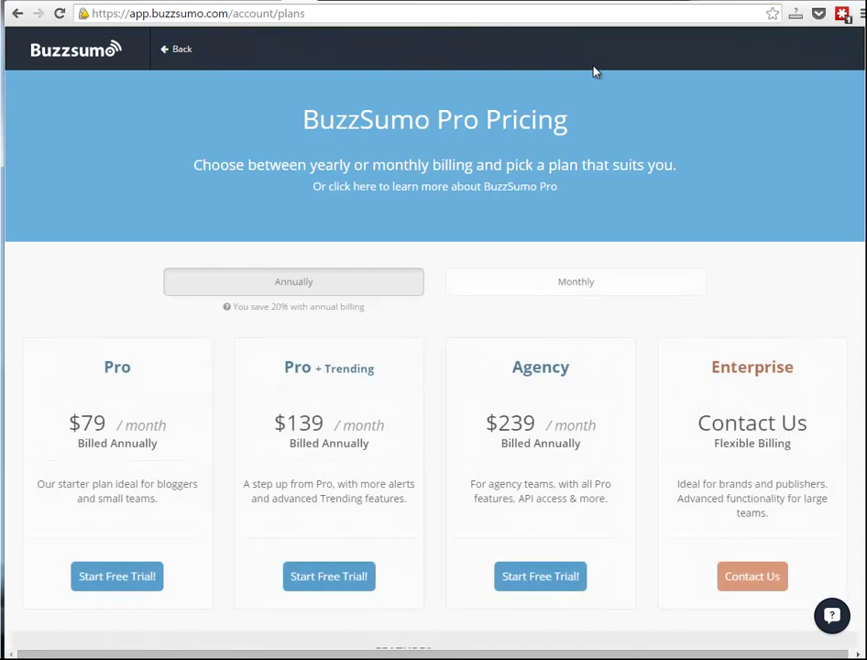
Step: Show the BuzzSumo Pro plans with monthly billing and highlight the Pro plan's monthly price
scroll(122, 400, down, 1)
scroll(122, 401, down, 1)
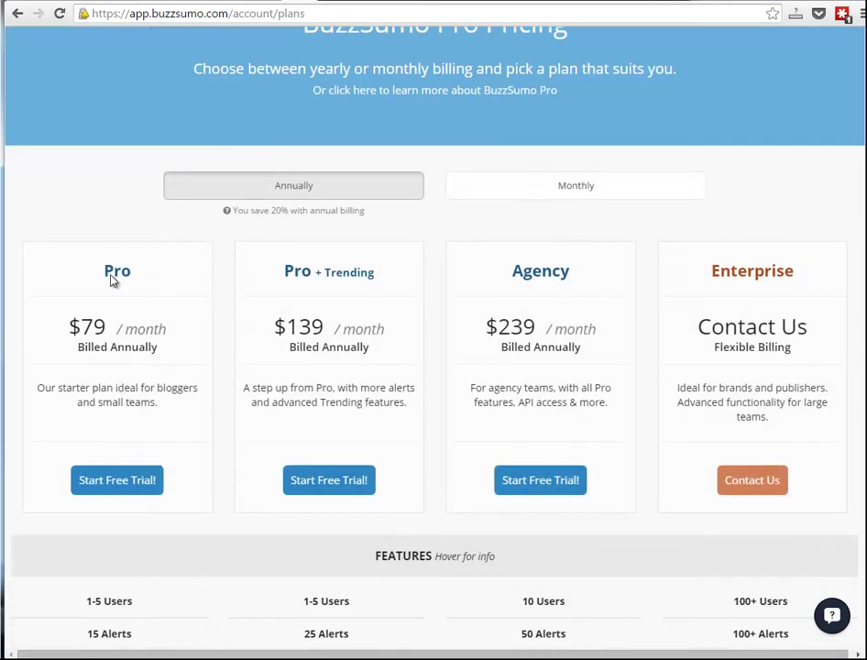
click(540, 194)
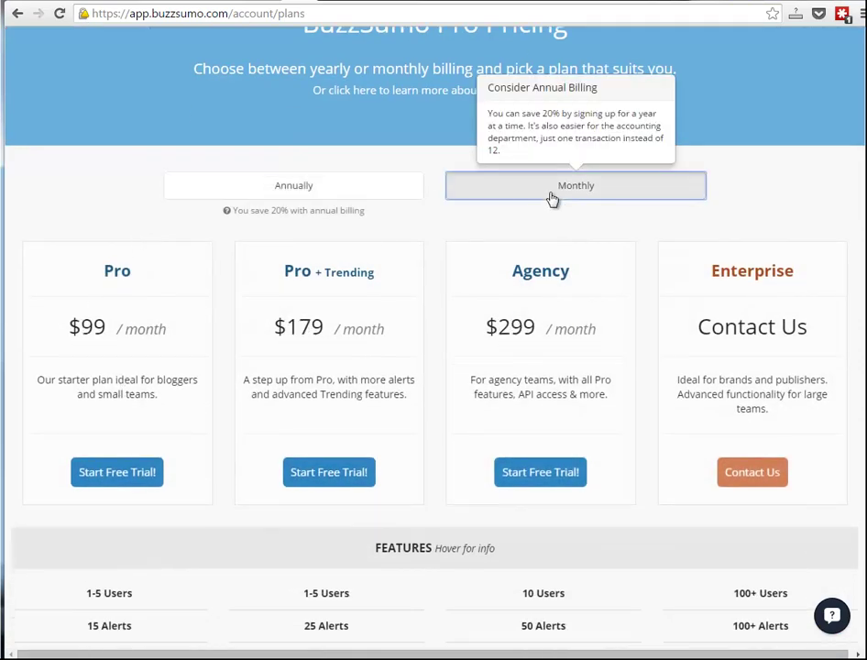
drag(80, 328, 181, 330)
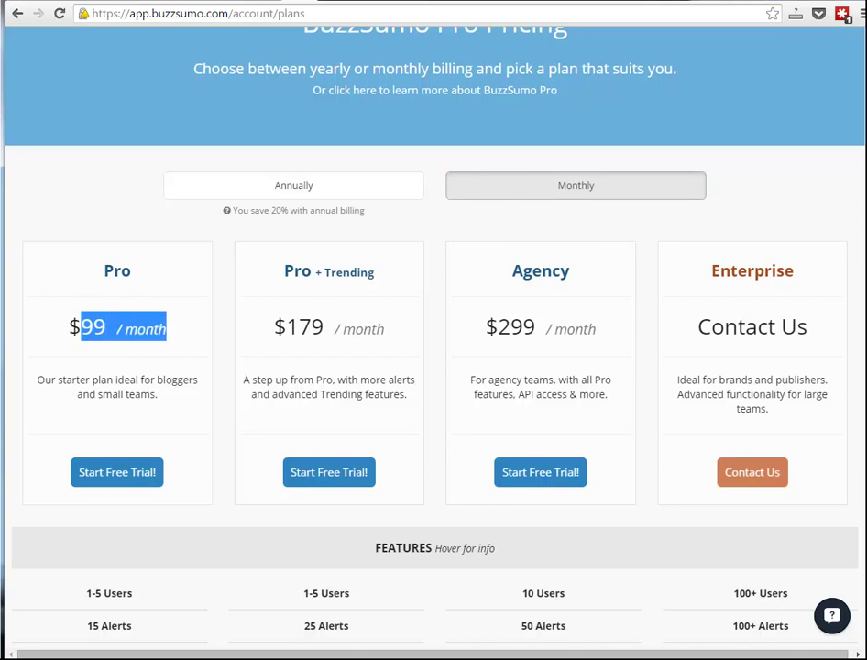
scroll(286, 143, up, 1)
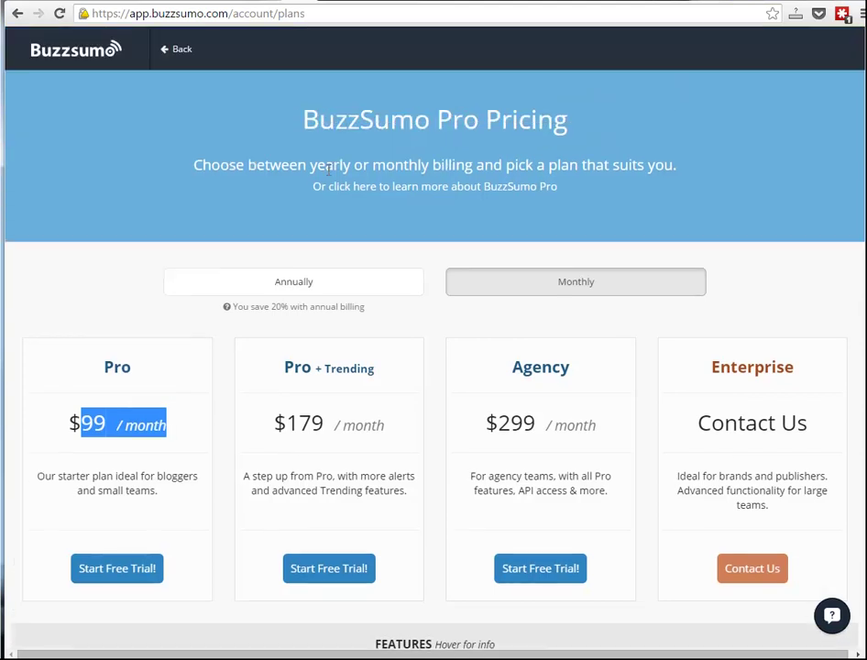
Step: Leave the pricing page and show the trending content for the Marketing topic
click(180, 50)
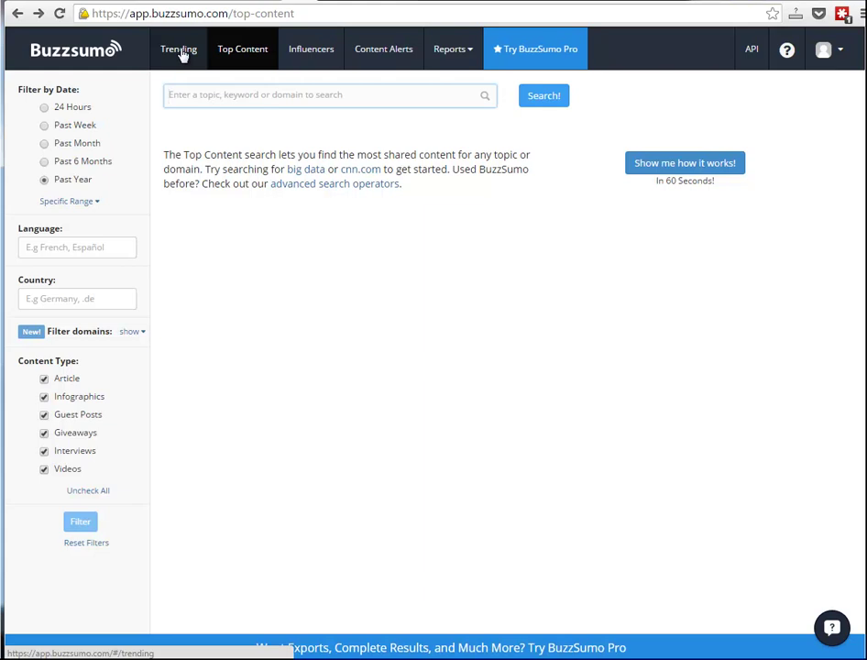
click(180, 52)
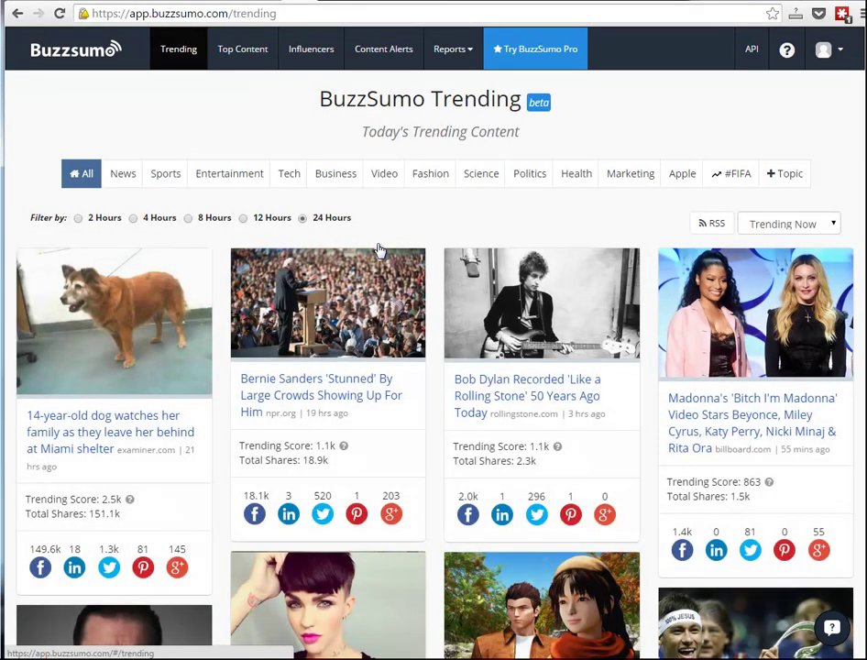
click(630, 179)
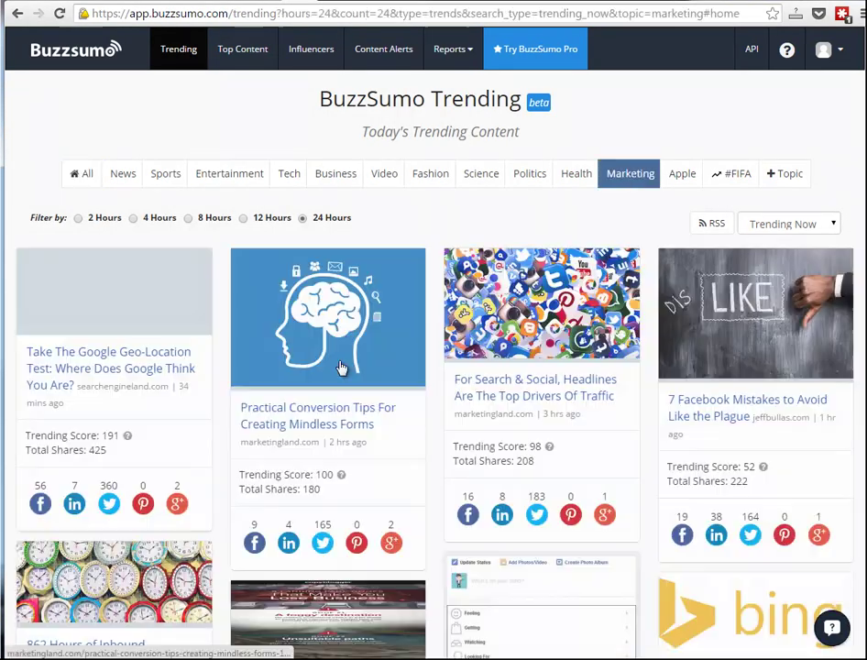
Step: Examine the trending Marketing articles with their trending scores and share counts per social network
scroll(326, 381, down, 2)
scroll(325, 380, down, 5)
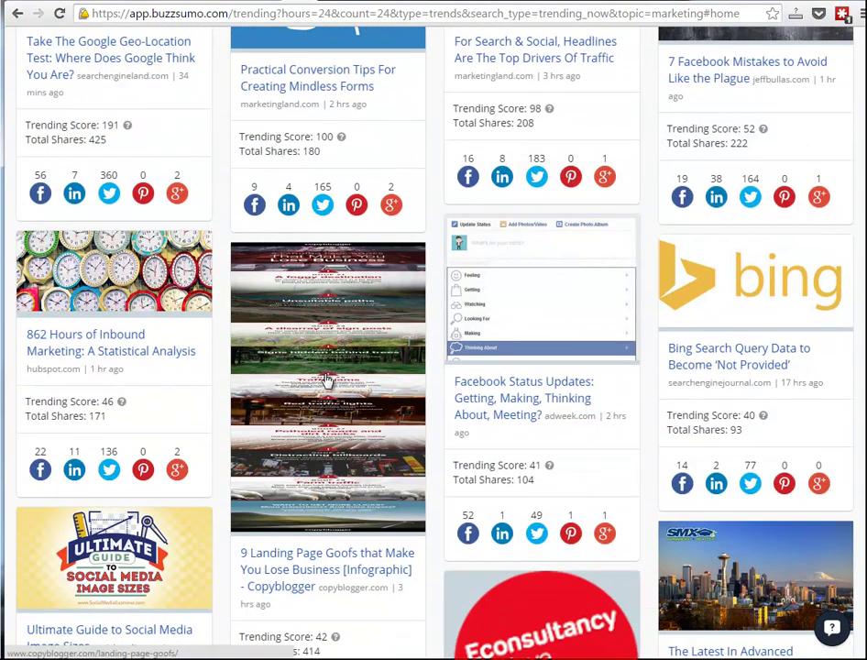
scroll(317, 298, down, 6)
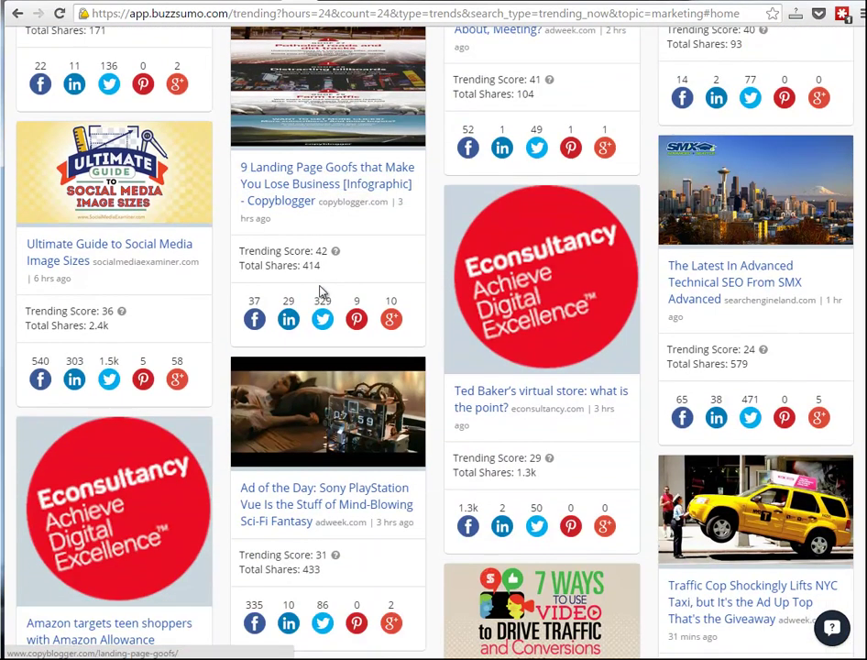
scroll(321, 303, down, 6)
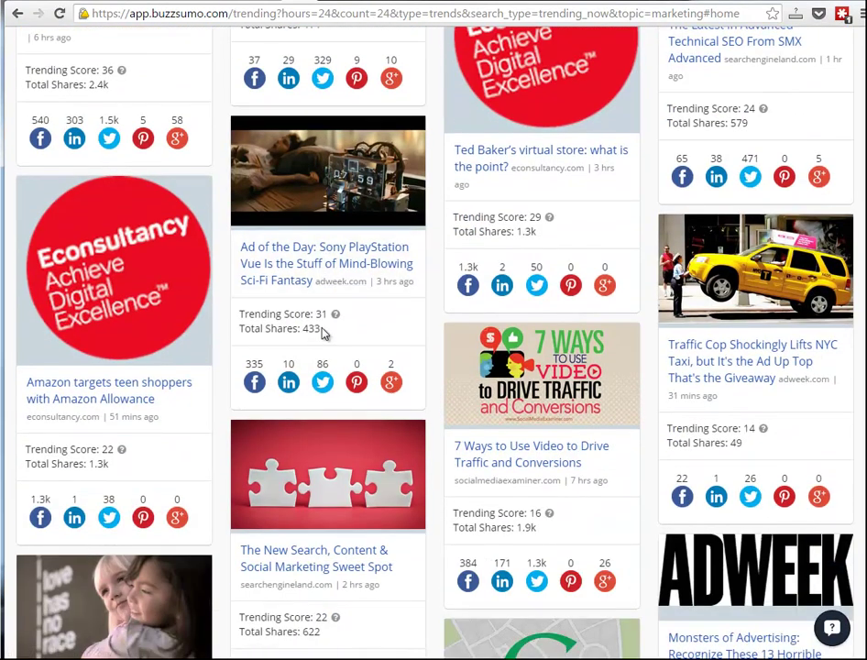
scroll(323, 334, down, 3)
scroll(323, 335, up, 3)
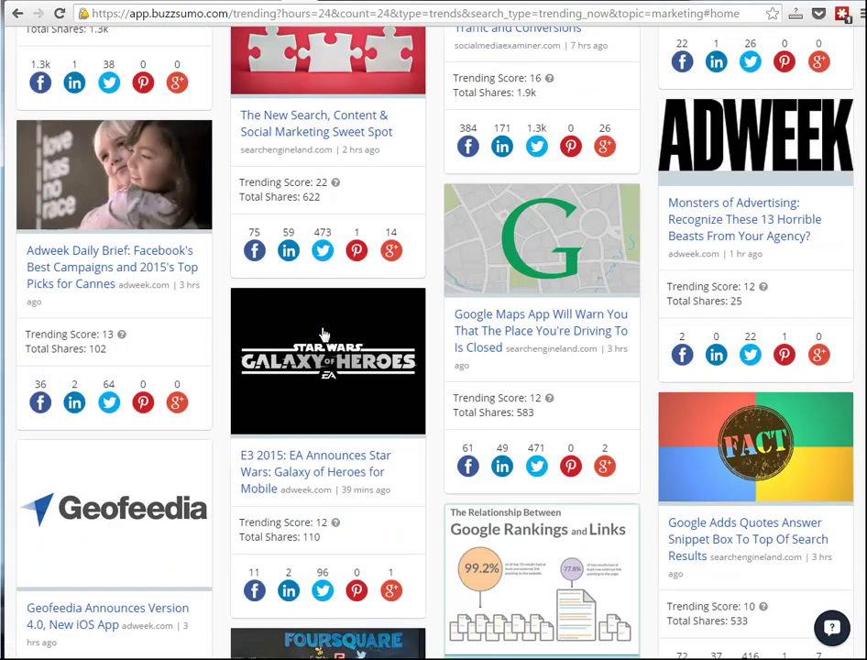
scroll(323, 335, up, 4)
scroll(322, 334, up, 3)
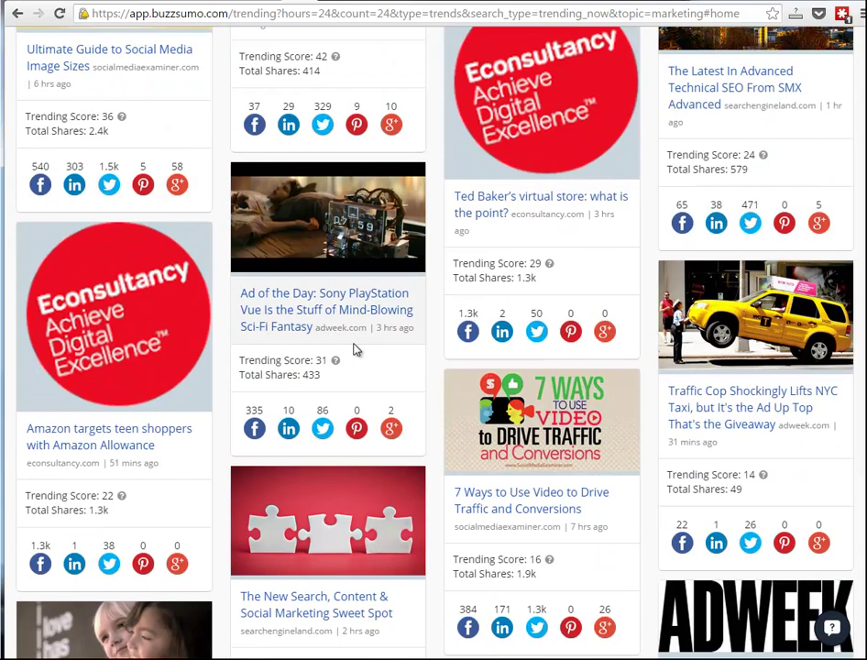
scroll(356, 349, up, 11)
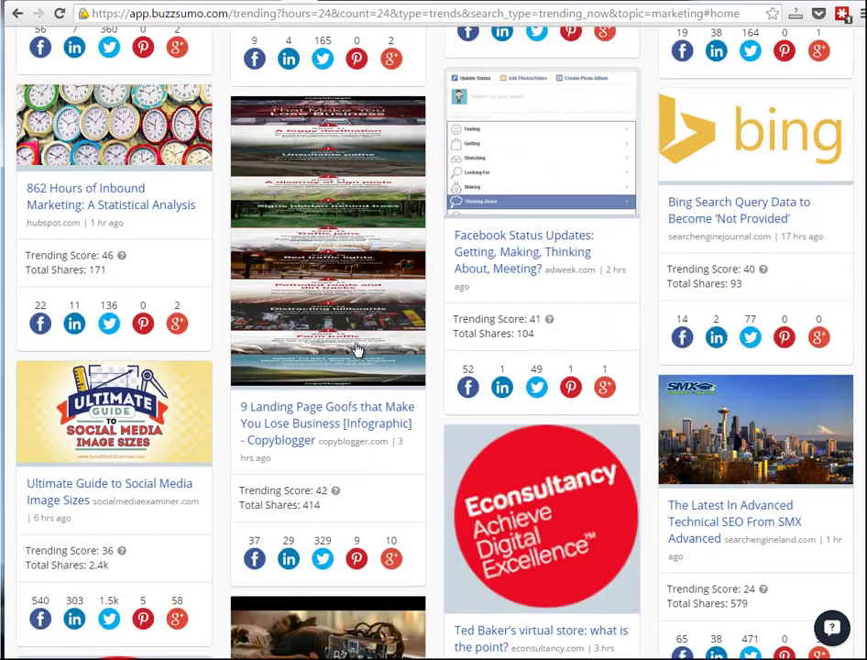
scroll(357, 349, up, 2)
Step: Open the trending article "Ad of the Day: Sony PlayStation Vue Is the Stuff of Mind-Blowing Sci-Fi Fantasy" in a new tab and switch to it
scroll(356, 349, down, 9)
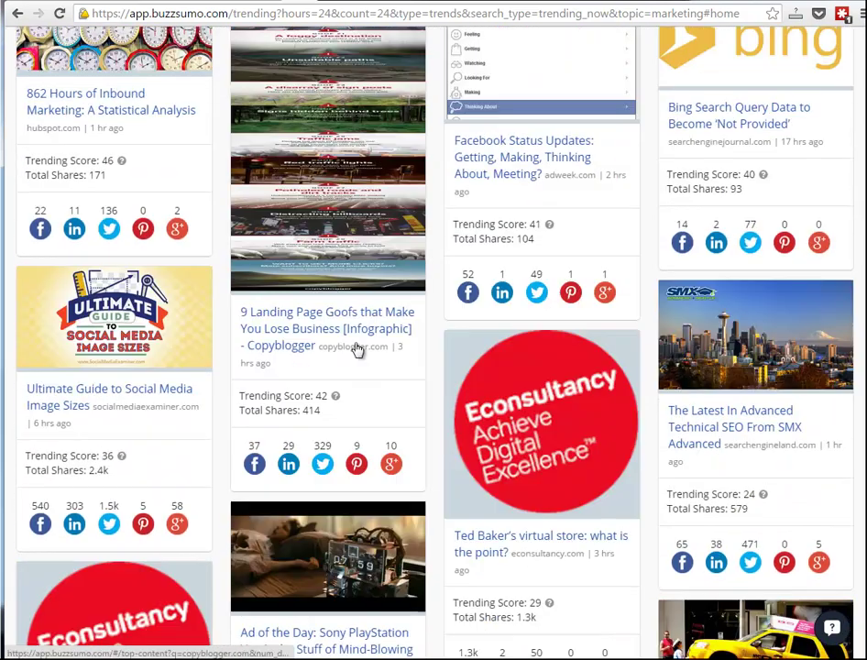
scroll(357, 350, down, 1)
right_click(309, 492)
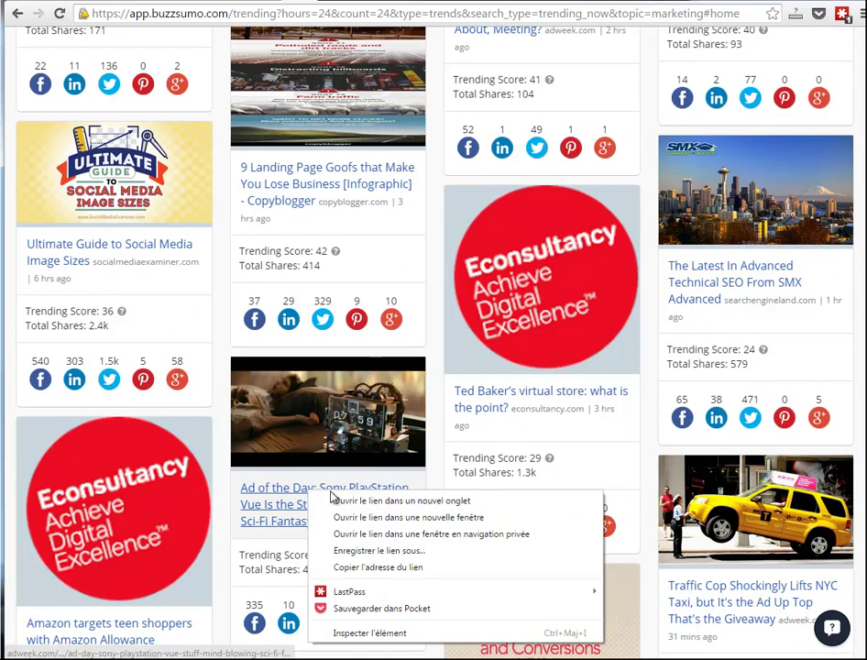
click(364, 501)
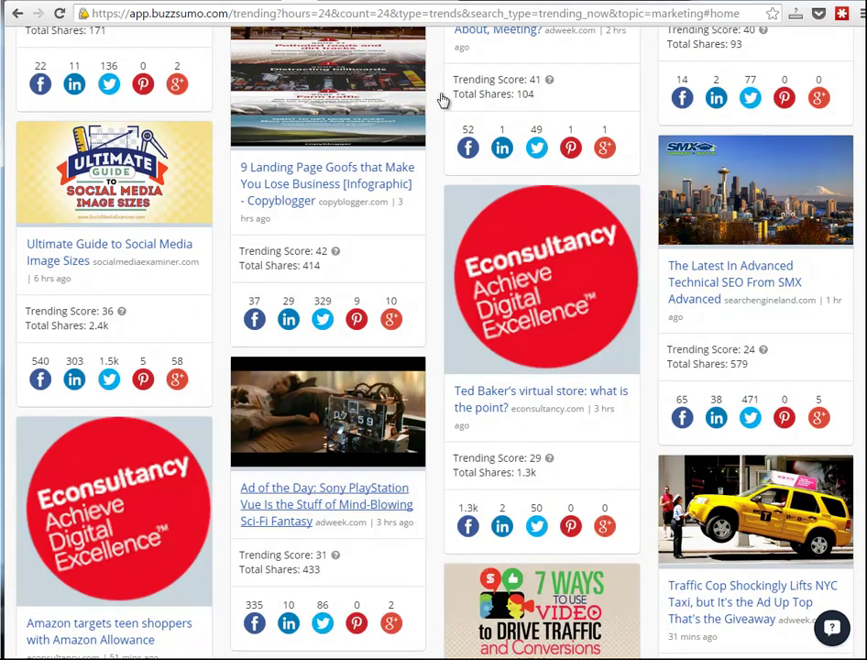
click(337, 2)
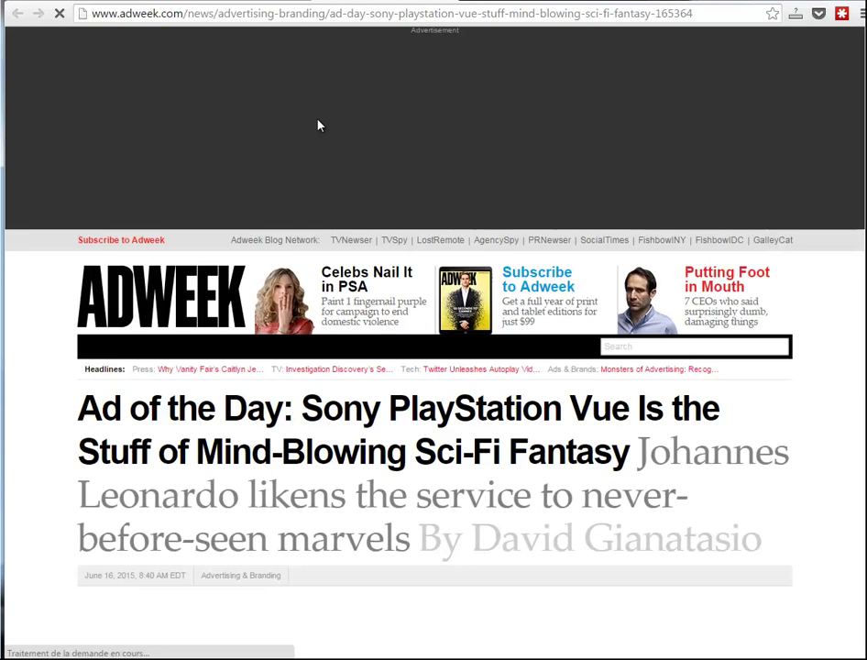
Step: Skim the Adweek article past its embedded video and return to the start of BuzzSumo's Marketing trending list
scroll(319, 265, down, 3)
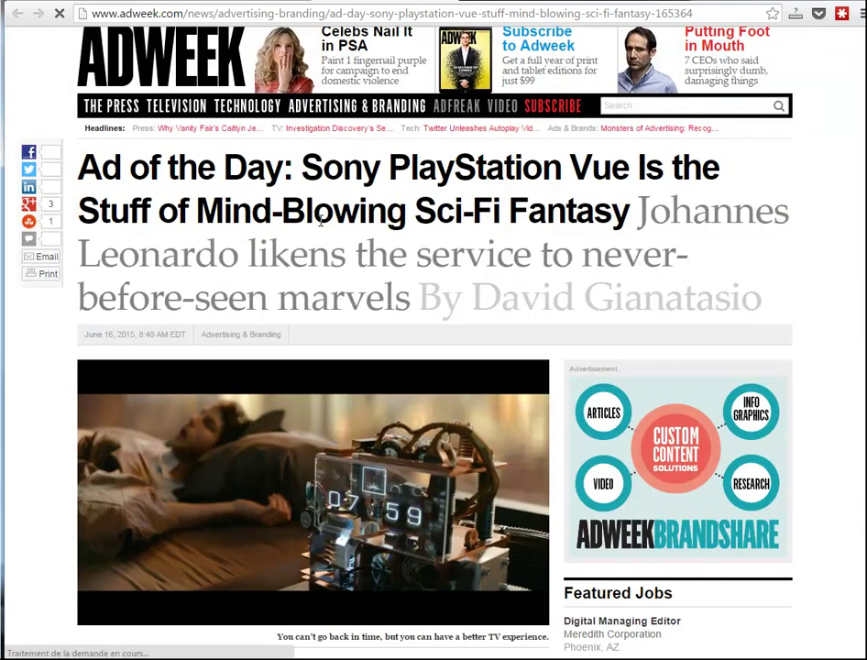
scroll(320, 224, down, 3)
scroll(320, 226, up, 2)
scroll(320, 227, down, 2)
scroll(320, 224, down, 5)
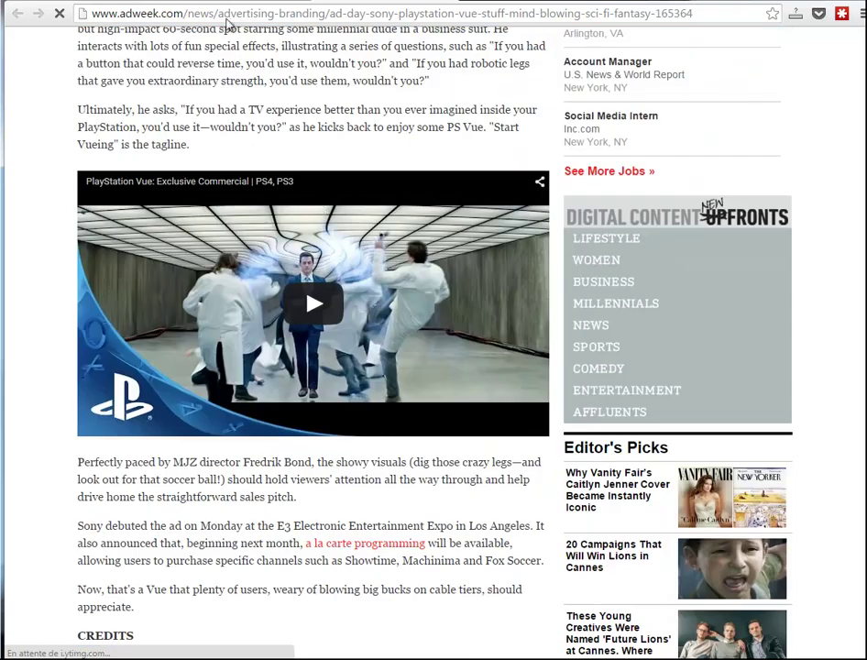
click(300, 5)
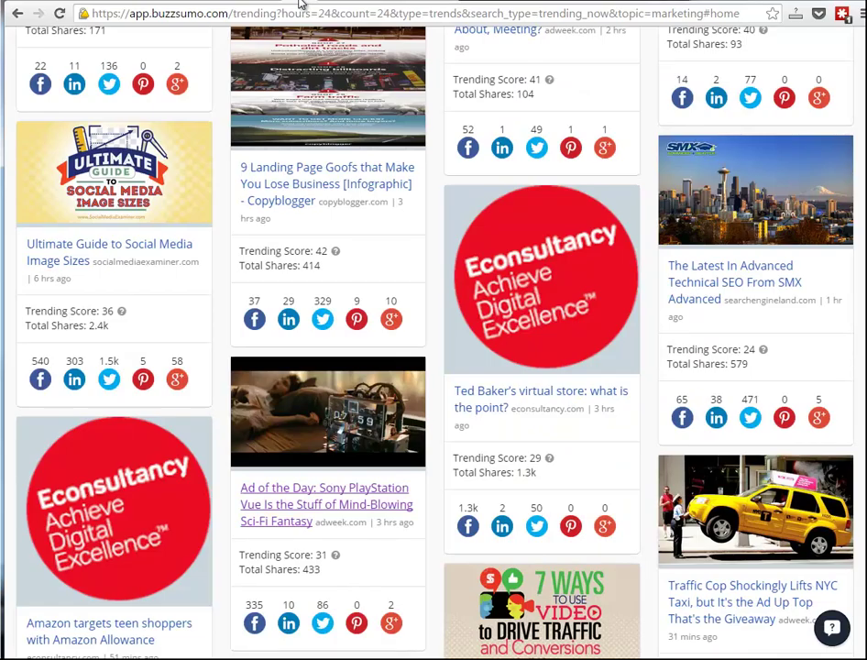
scroll(291, 220, up, 8)
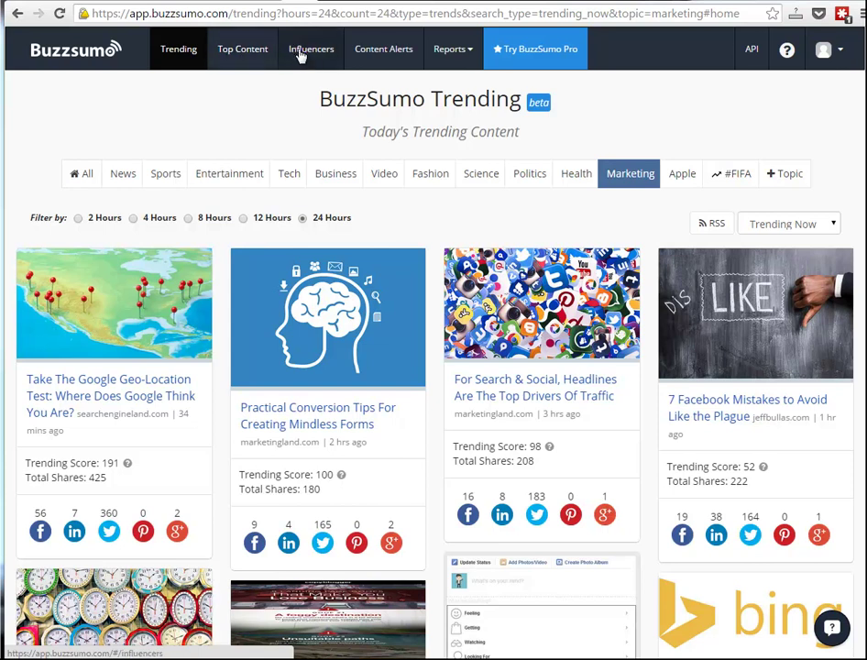
Step: View the Content Alerts, Top Content and Influencers pages one after another
click(385, 51)
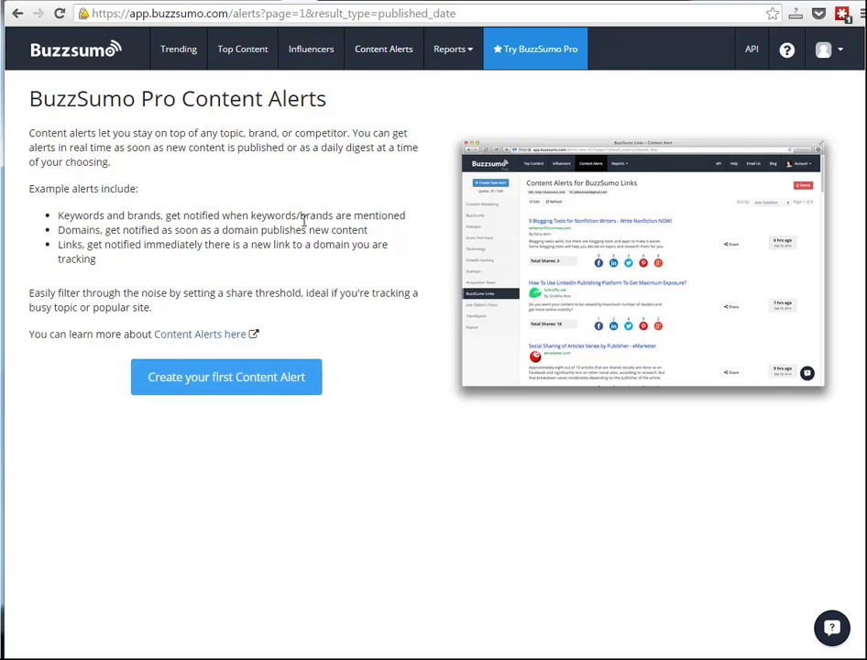
click(233, 53)
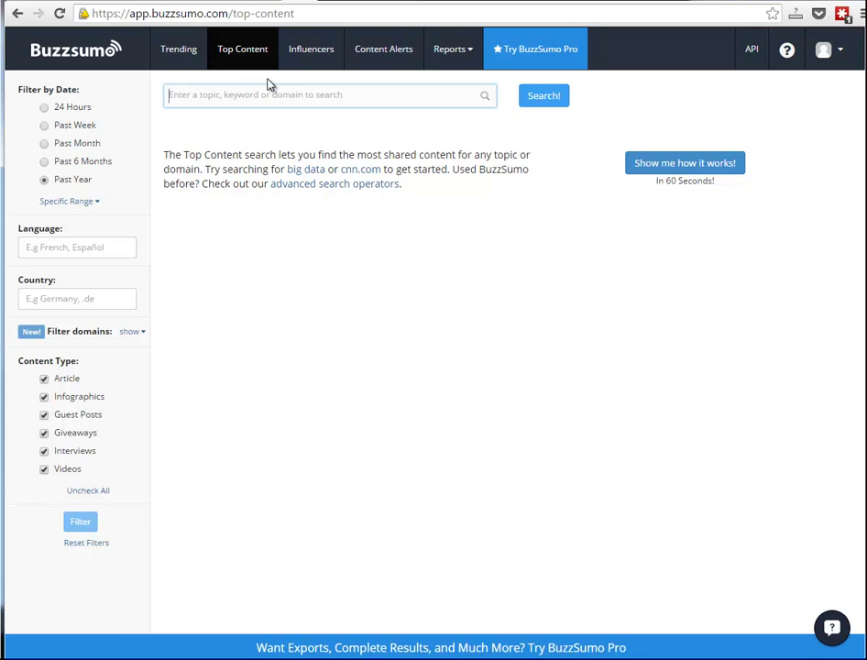
click(311, 52)
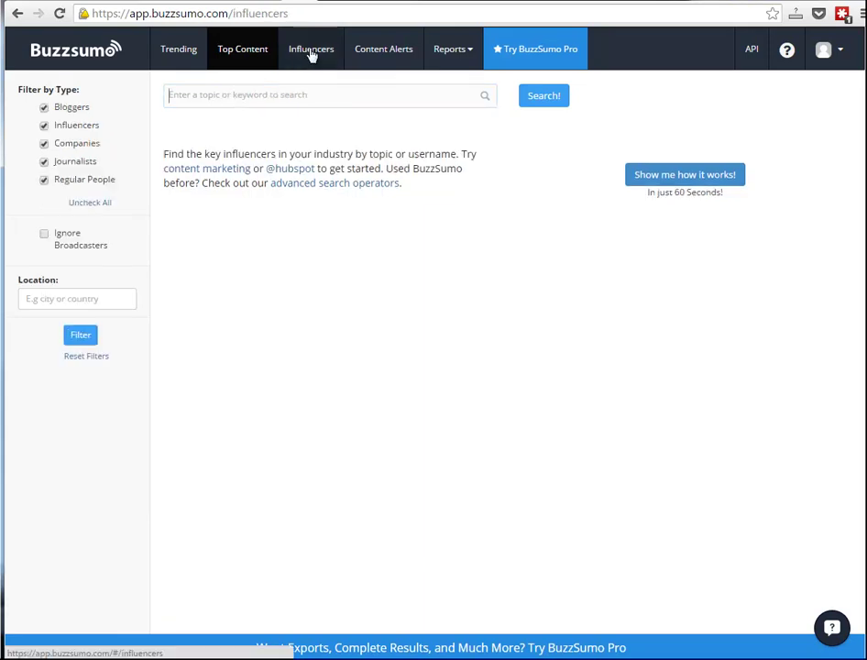
Step: Search the Top Content section for the domain conseilsmarketing.com
click(246, 55)
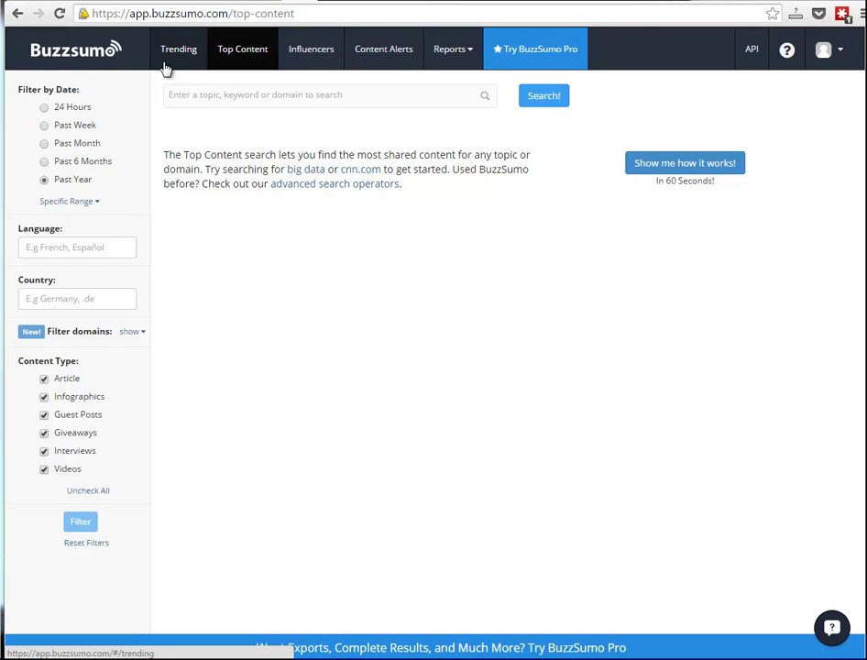
click(243, 99)
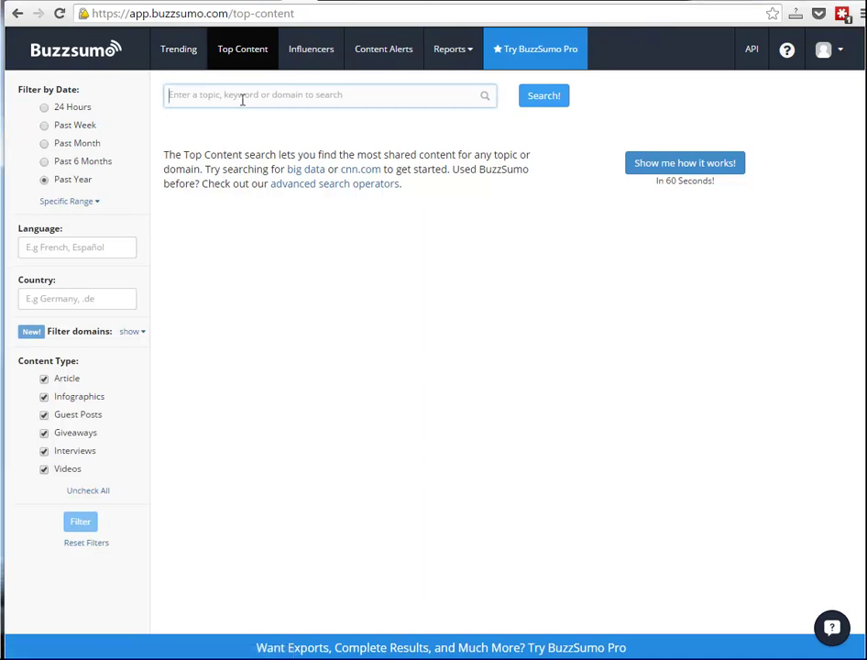
text(cons)
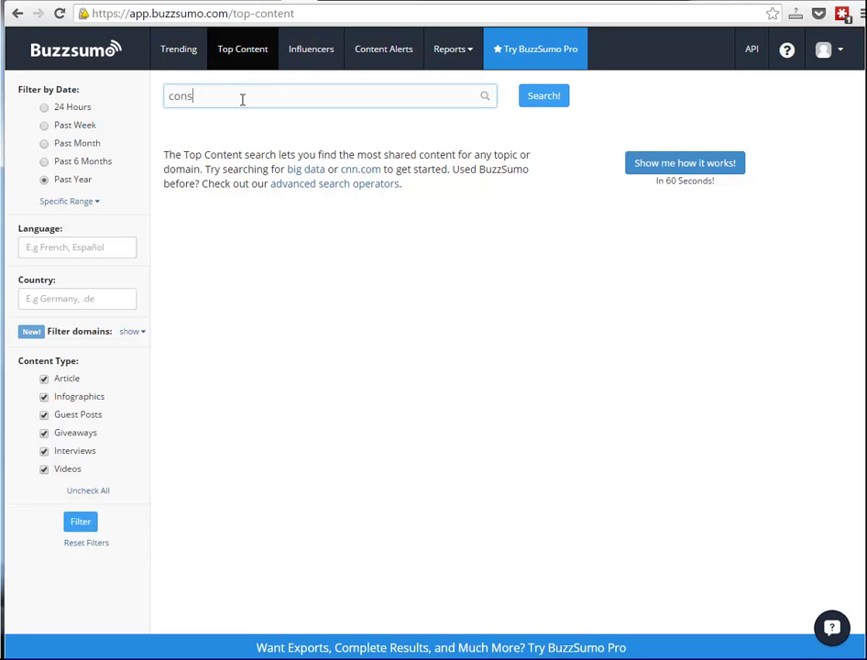
text(eilsmarketing.com)
click(541, 101)
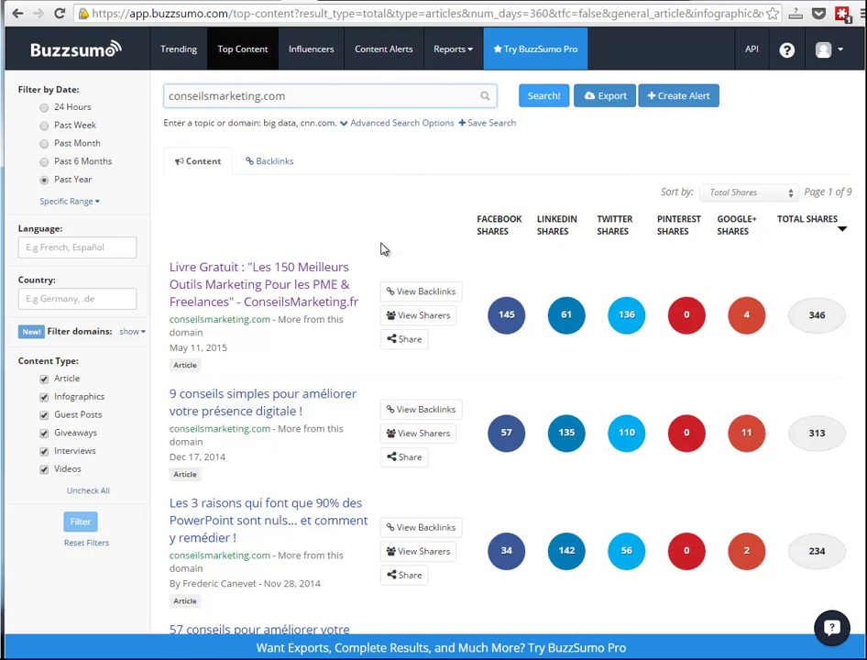
Step: Examine the most shared conseilsmarketing.com articles, their share counts per network and the limit of the free results
scroll(383, 248, down, 1)
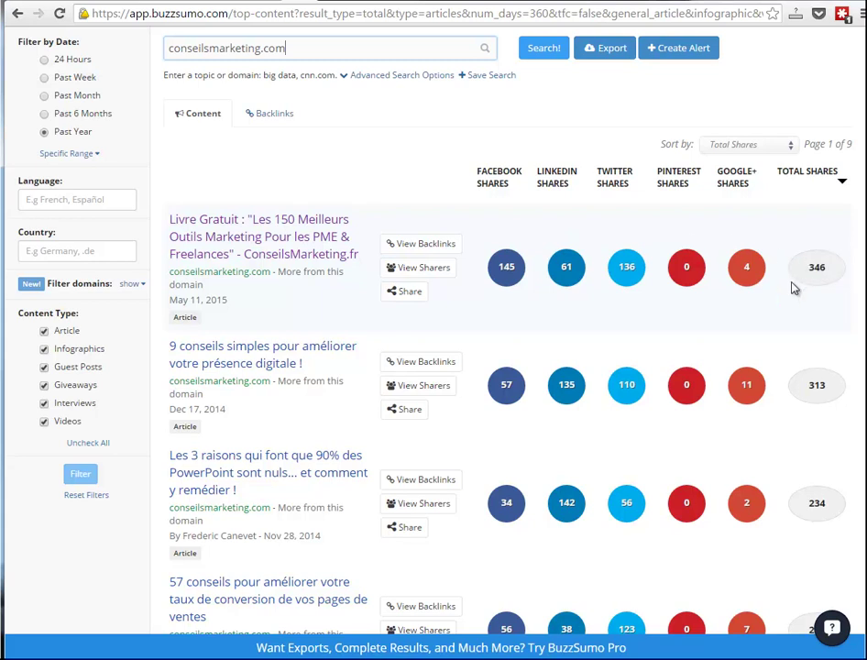
mouse_move(785, 267)
scroll(312, 417, down, 2)
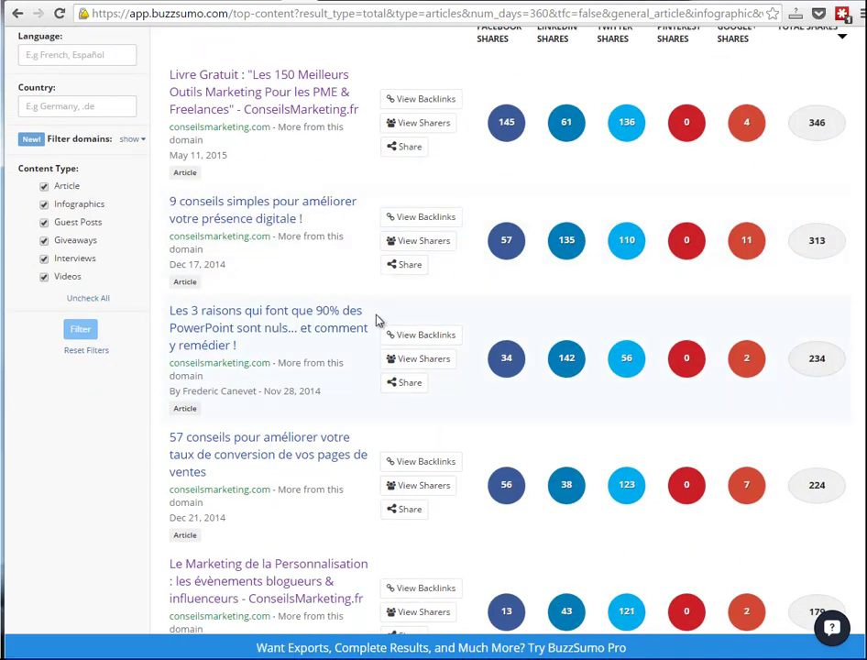
scroll(375, 320, down, 3)
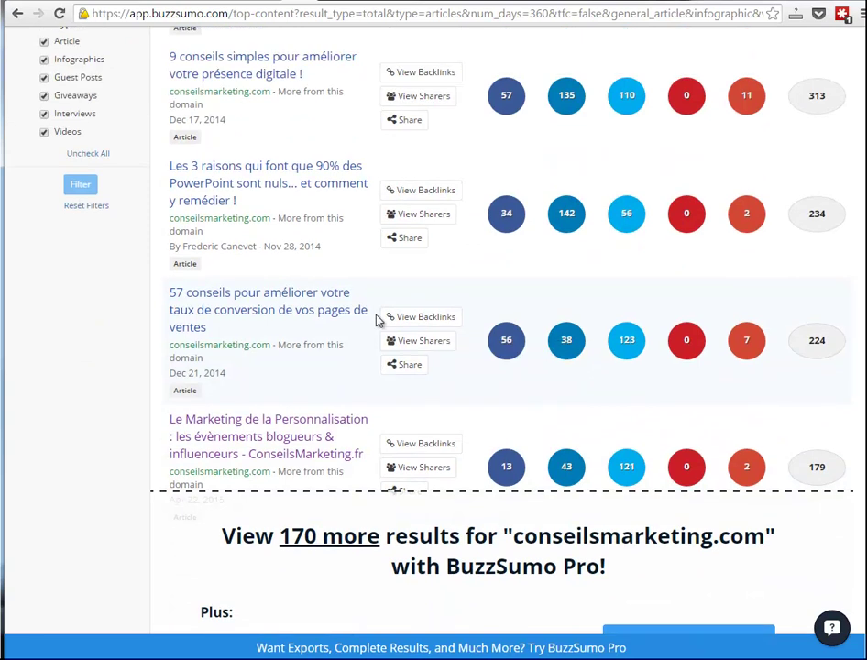
scroll(362, 486, down, 3)
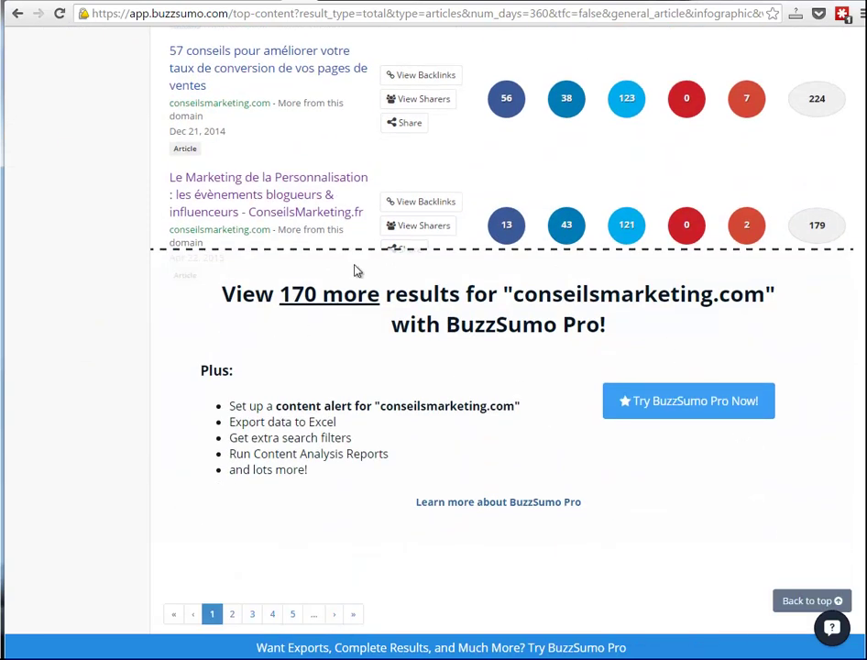
scroll(438, 304, up, 5)
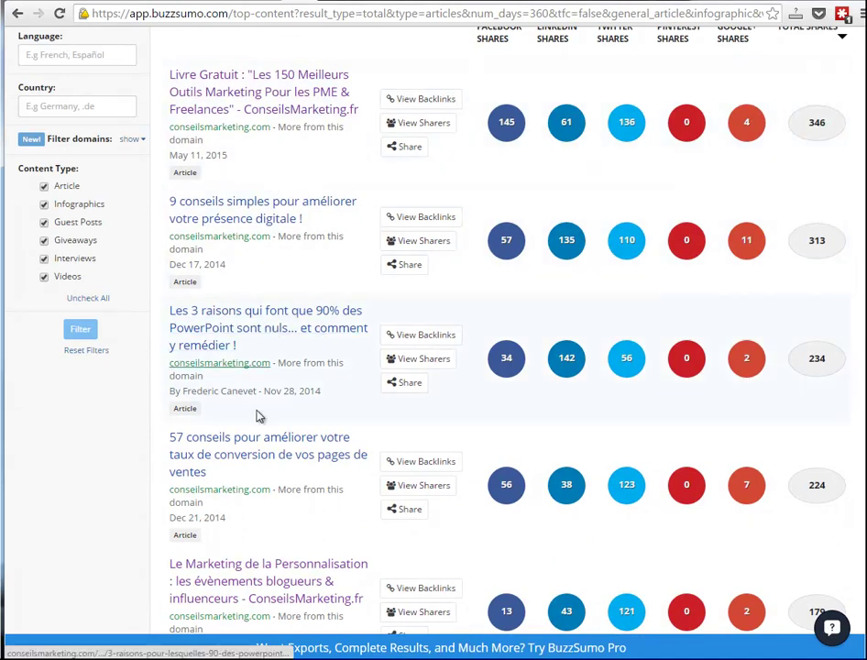
scroll(316, 488, down, 2)
scroll(340, 351, up, 3)
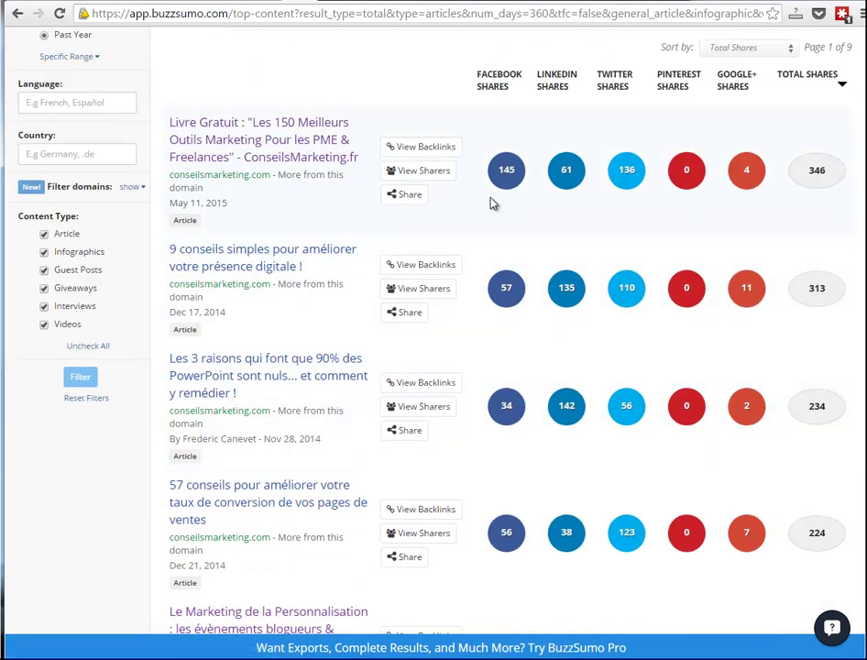
scroll(491, 202, up, 2)
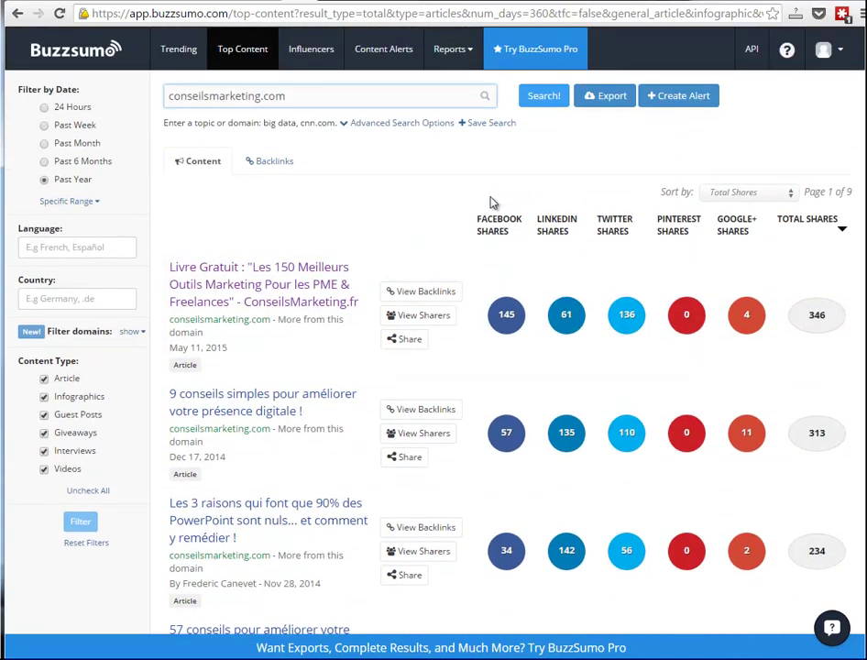
Step: Look over the conseilsmarketing.com article list down to the BuzzSumo Pro offer and return to its start
drag(309, 98, 110, 105)
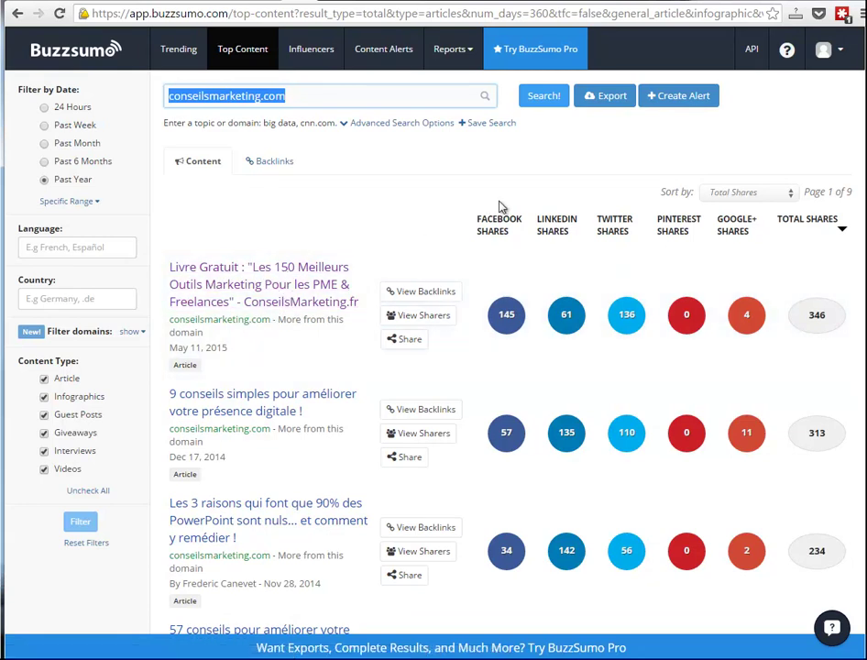
scroll(403, 238, down, 3)
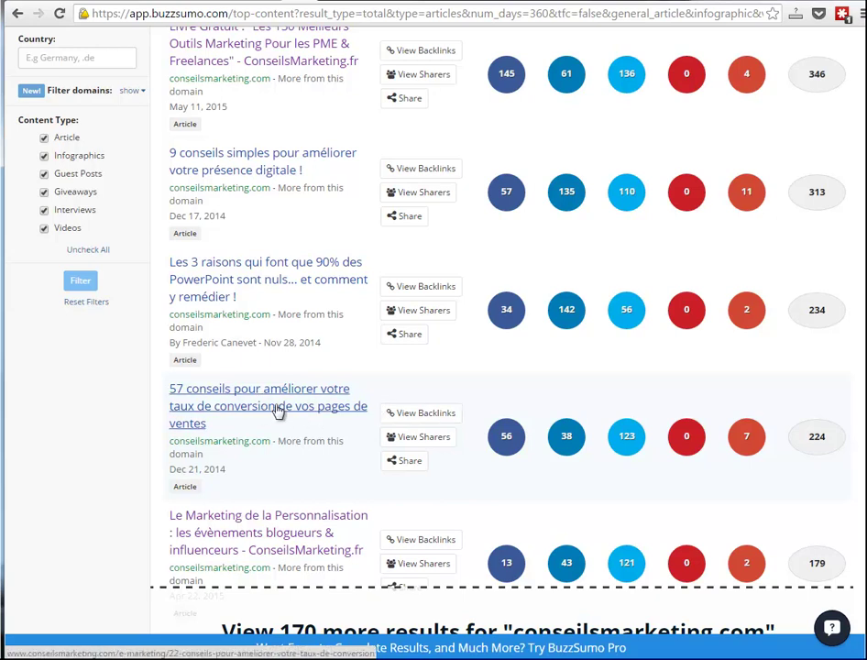
scroll(264, 412, down, 1)
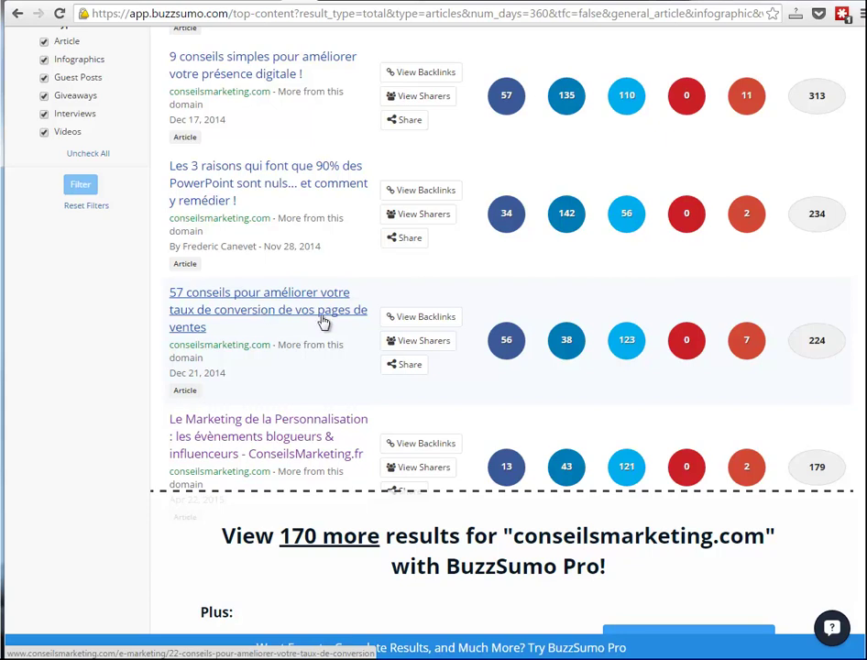
scroll(322, 321, down, 1)
scroll(322, 321, up, 3)
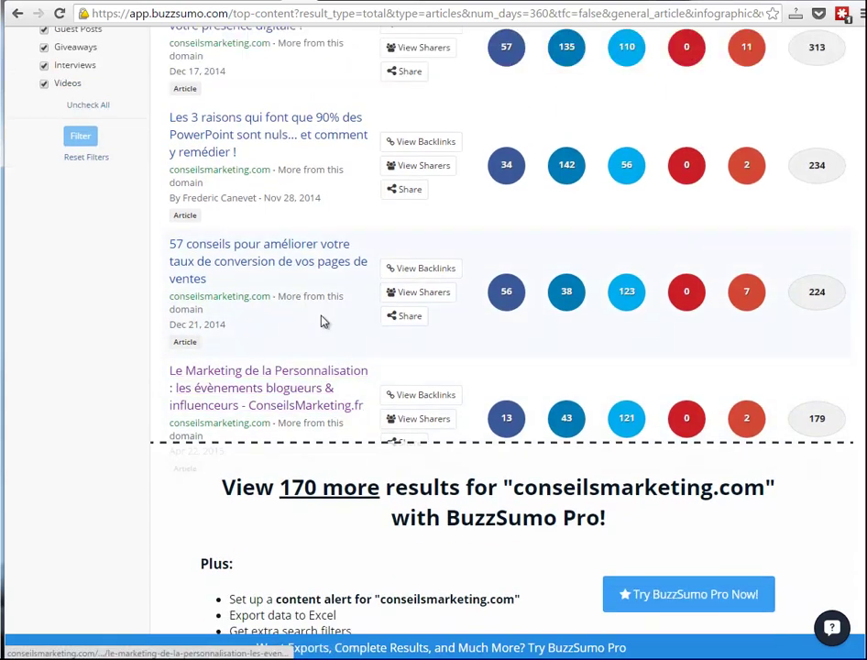
scroll(322, 321, up, 2)
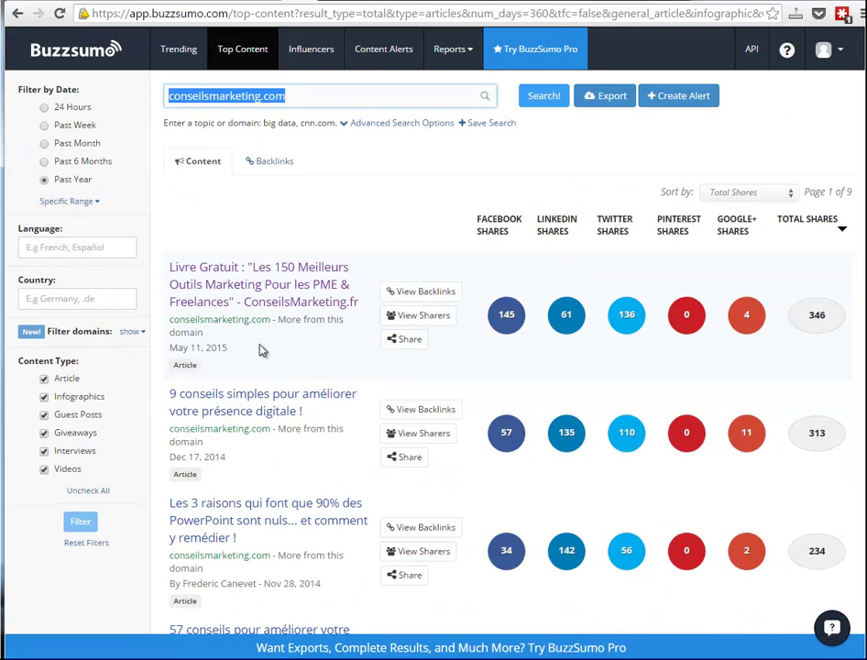
Step: View the sharers of the "Livre Gratuit : Les 150 Meilleurs Outils Marketing" article and examine their followers, reply ratios and average retweets
click(410, 316)
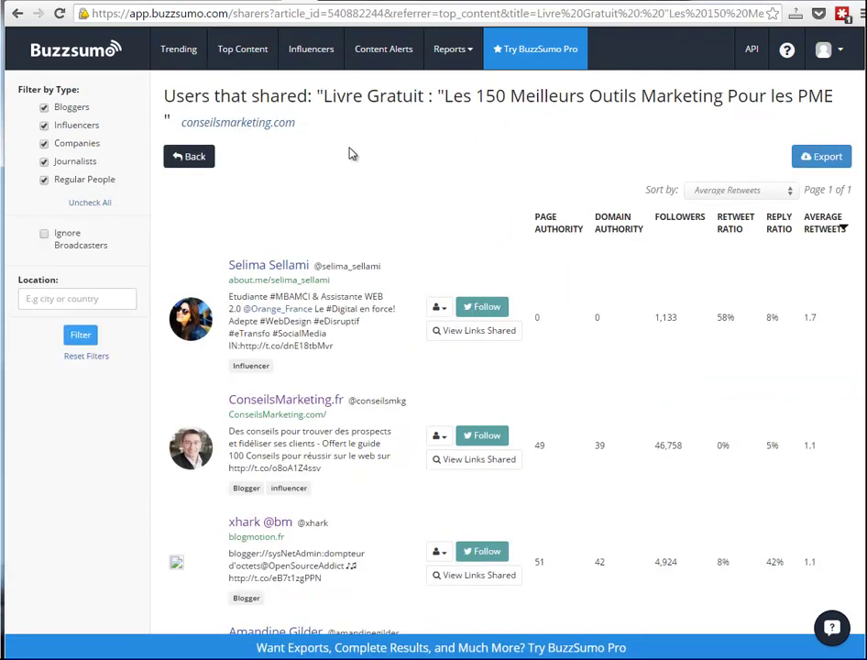
scroll(352, 154, down, 1)
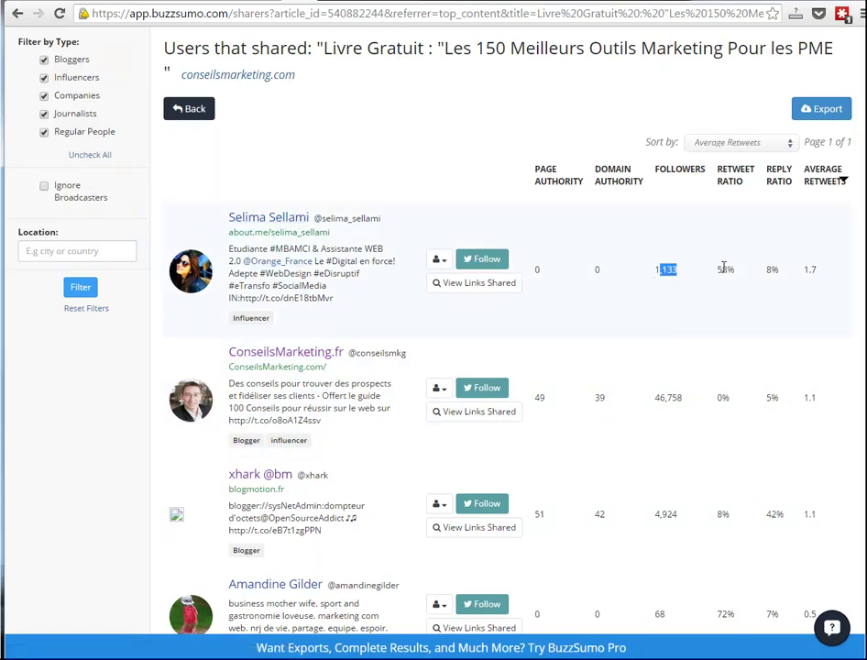
drag(823, 268, 775, 270)
scroll(264, 356, down, 2)
scroll(264, 356, down, 1)
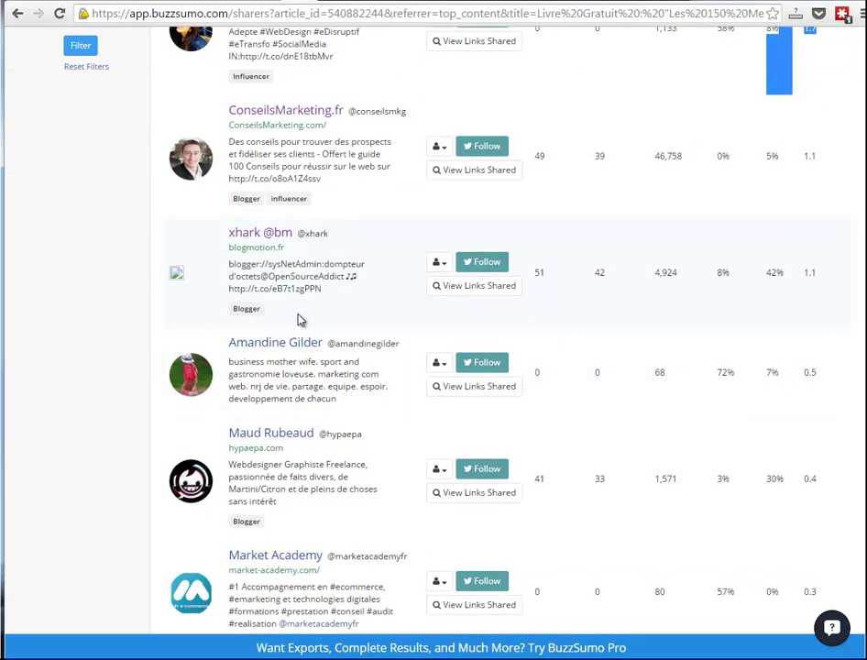
scroll(486, 315, up, 2)
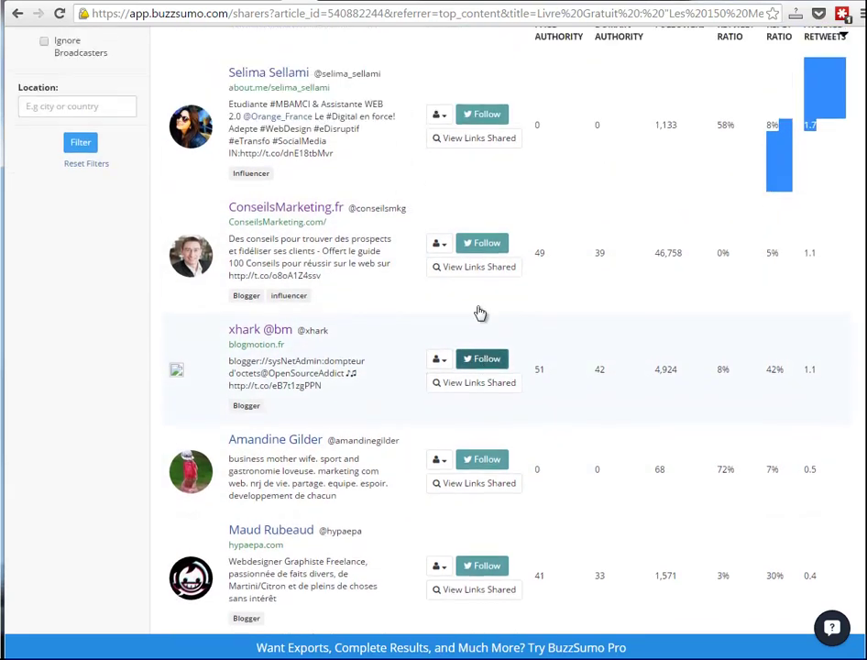
Step: Go through the remaining sharers of the free-book article to the end of the list and return to the domain's article results
scroll(294, 332, down, 4)
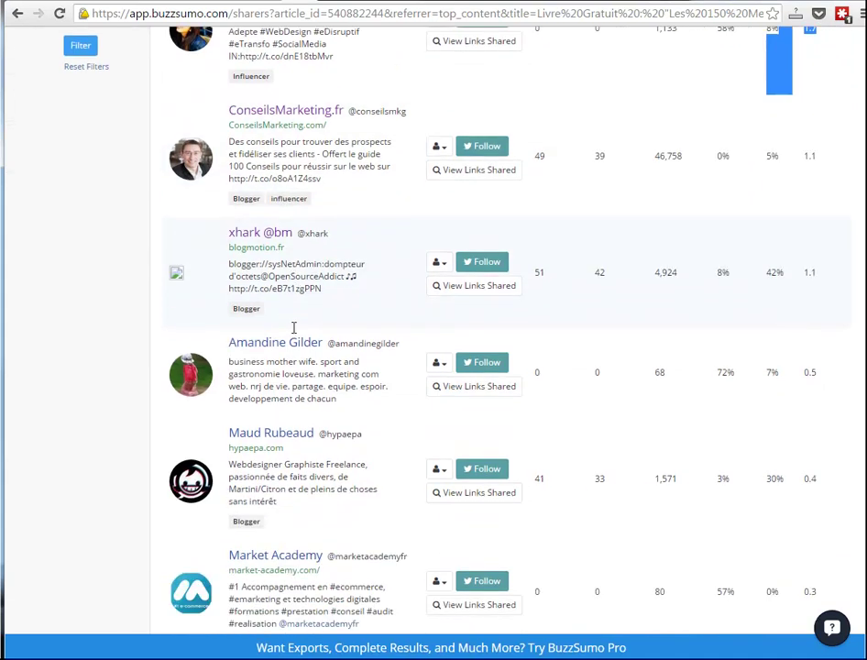
scroll(294, 332, down, 2)
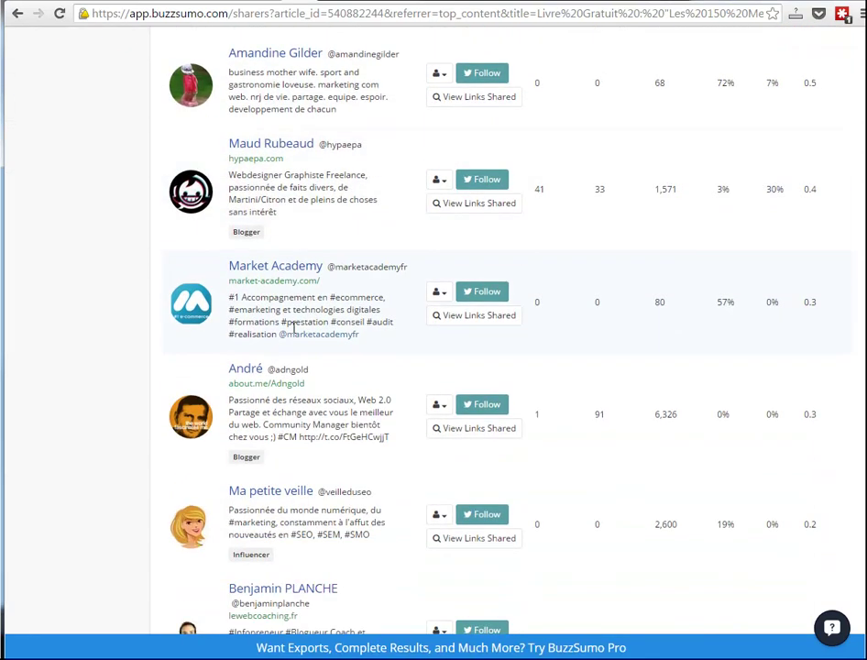
scroll(294, 330, down, 2)
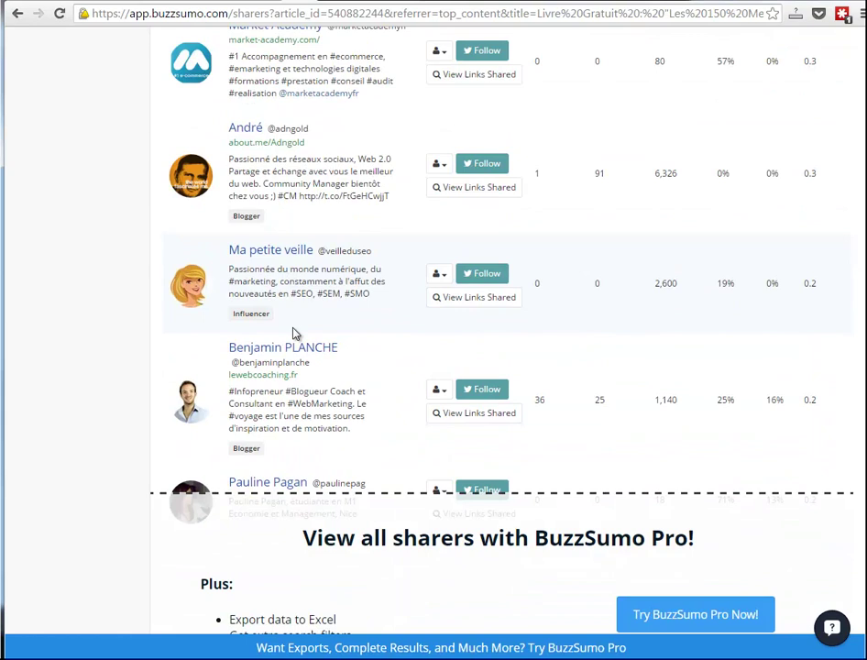
scroll(295, 334, up, 7)
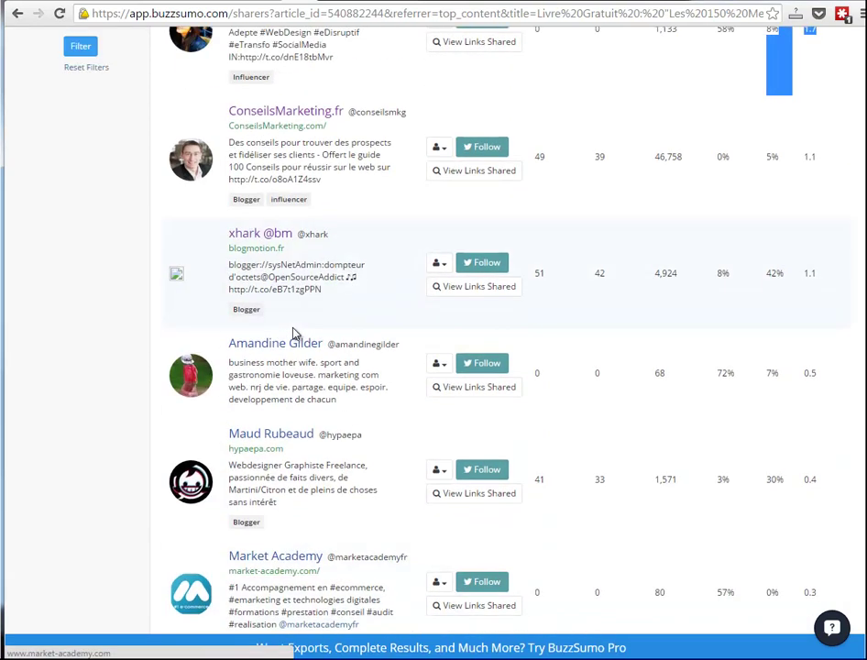
scroll(295, 332, up, 2)
scroll(295, 332, up, 1)
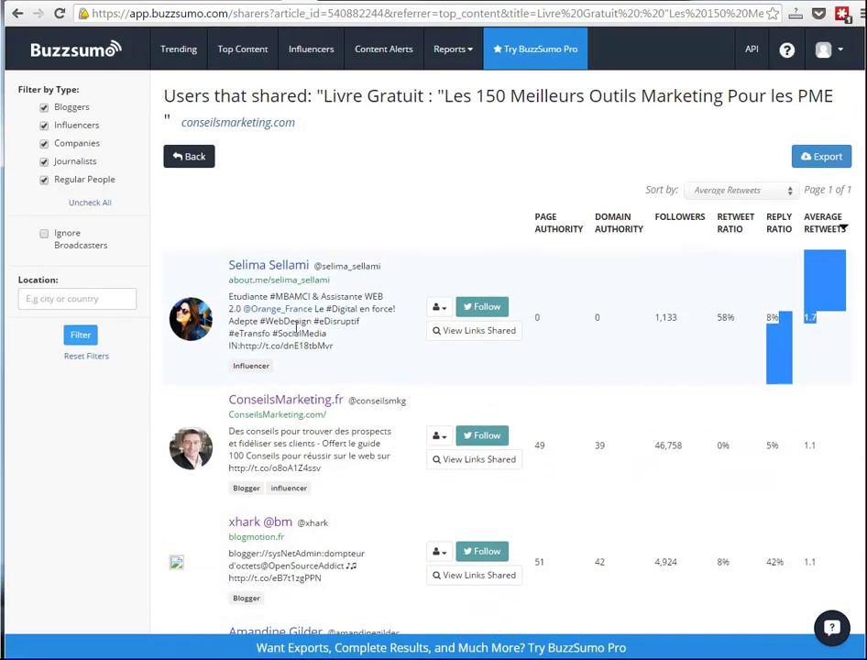
click(188, 157)
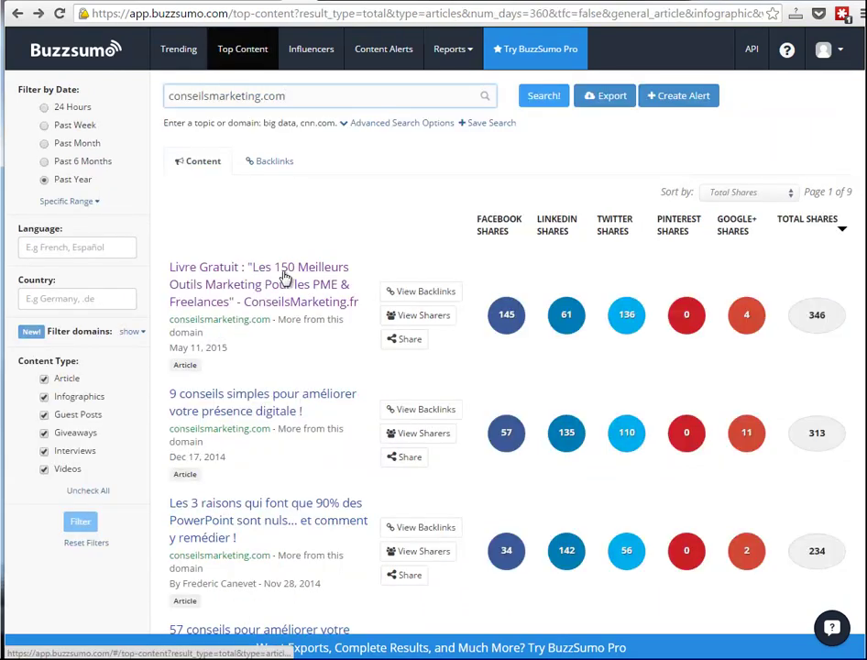
Step: Review the sharers of the "Les 3 raisons qui font que 90% des PowerPoint sont nuls" article, and return to the article results
scroll(466, 332, down, 2)
scroll(466, 335, down, 4)
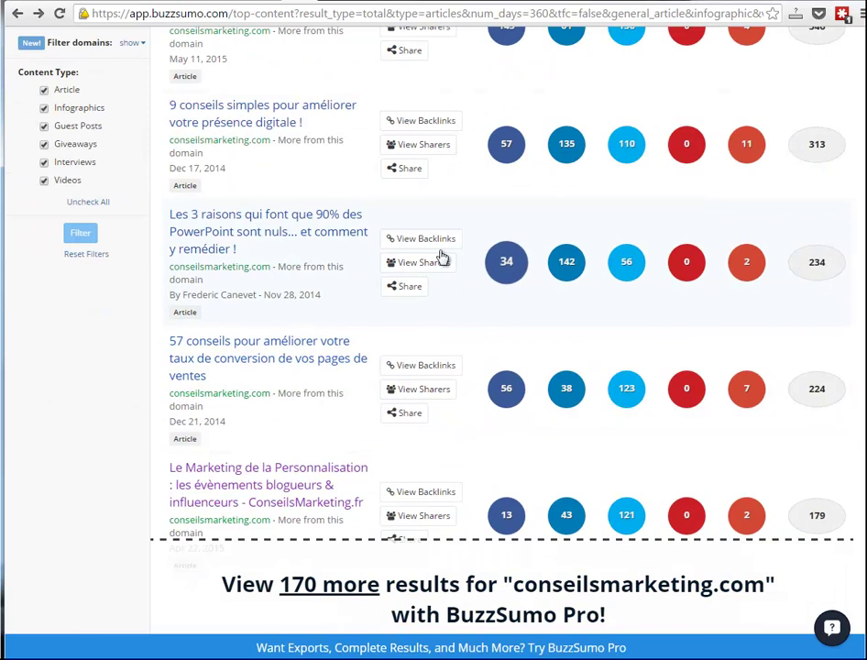
click(400, 265)
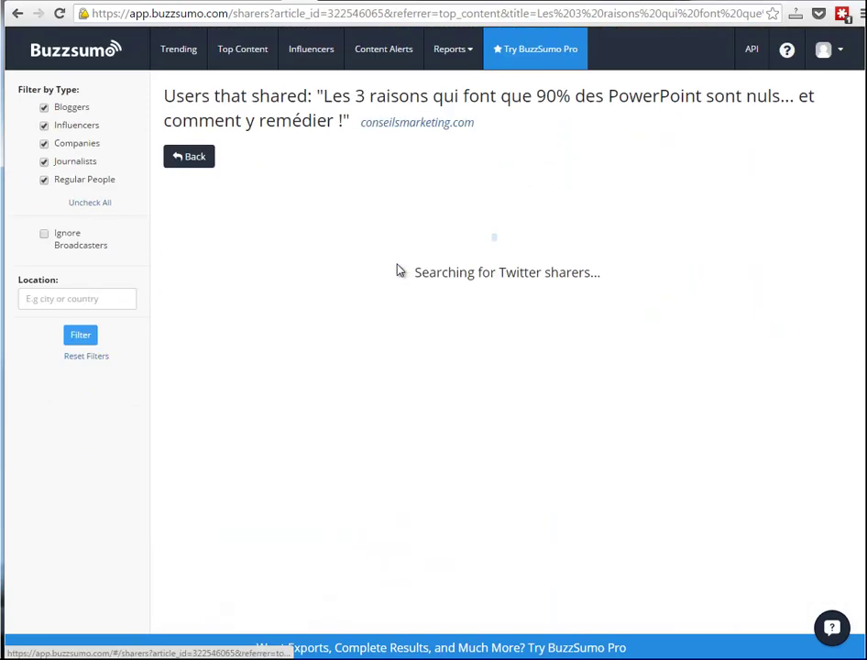
scroll(381, 213, down, 3)
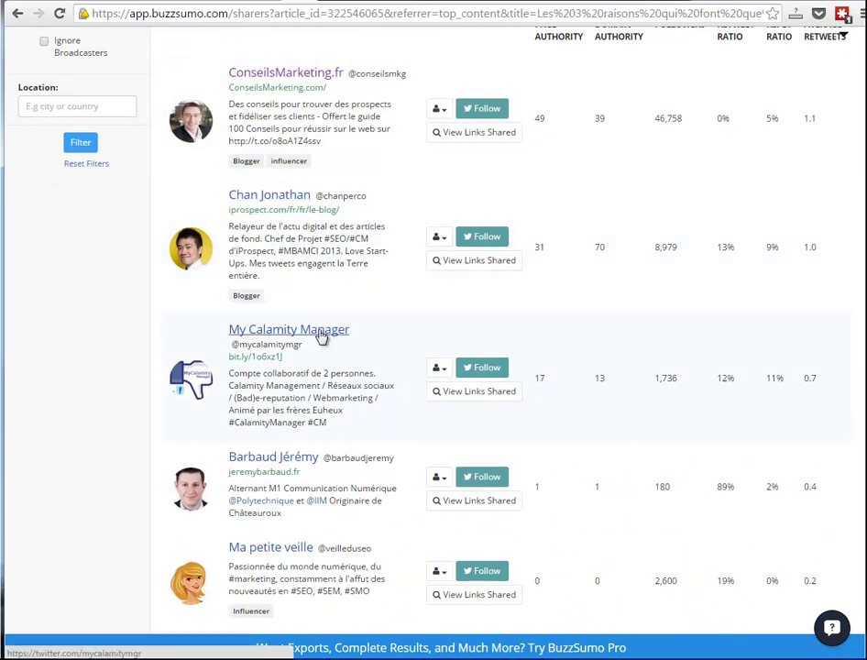
scroll(321, 334, down, 6)
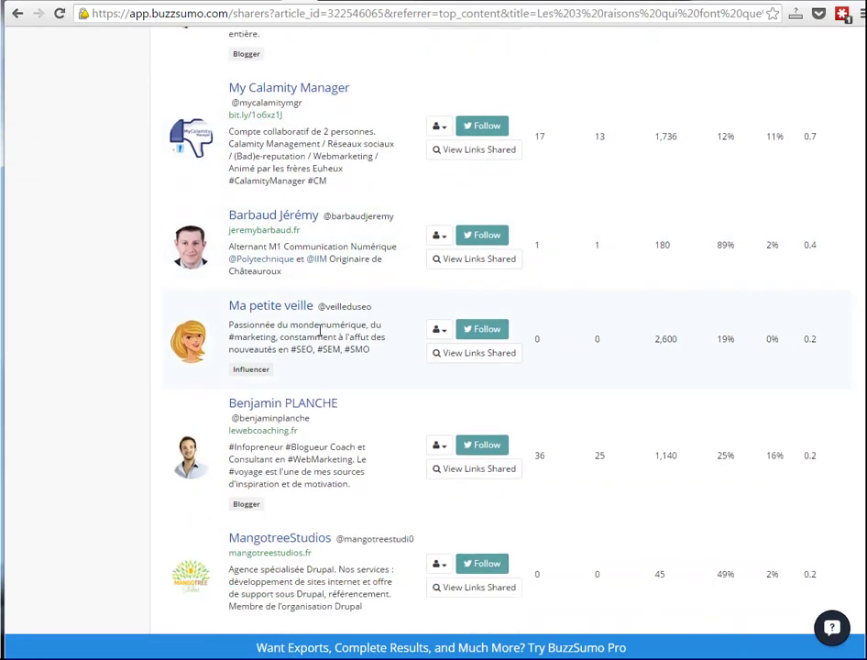
scroll(275, 466, down, 2)
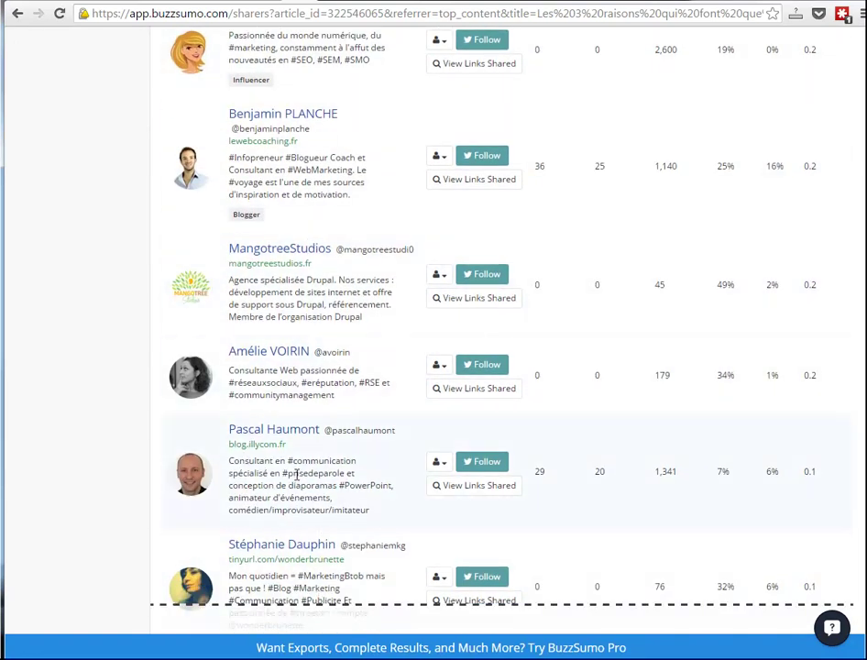
scroll(295, 474, up, 11)
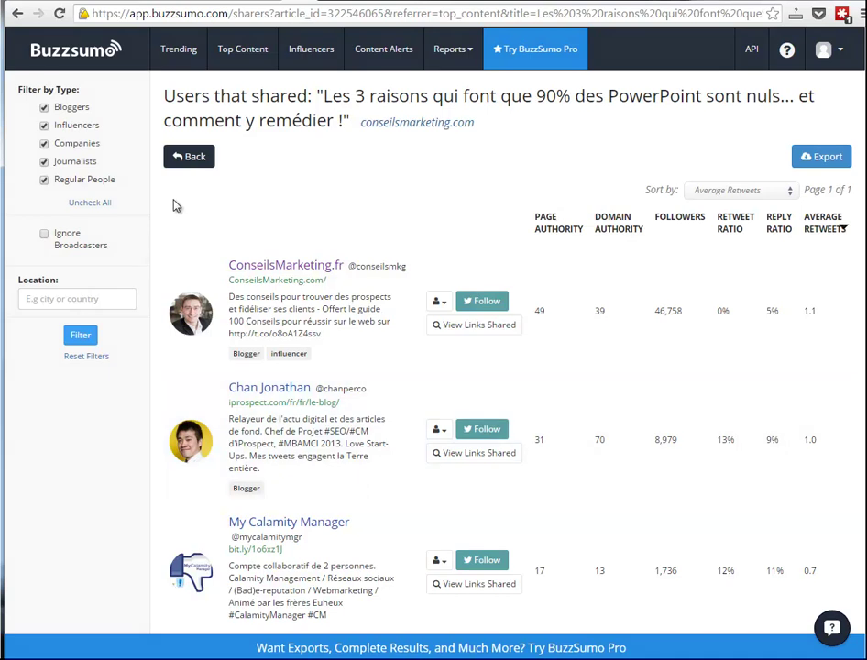
click(188, 156)
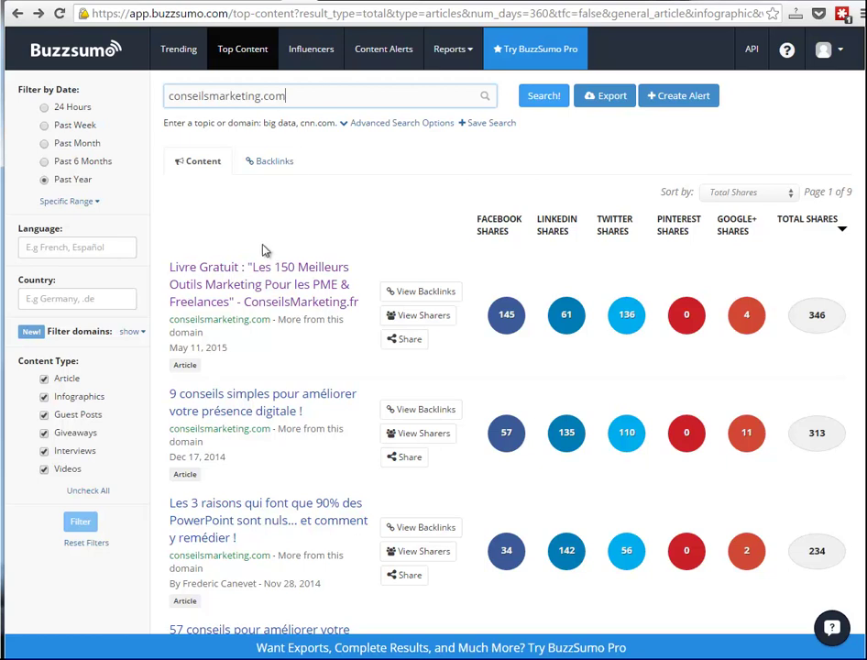
Step: View the Twitter profile of the first sharer of the "Livre Gratuit" article in a separate tab, and return to BuzzSumo's article results
scroll(282, 285, down, 1)
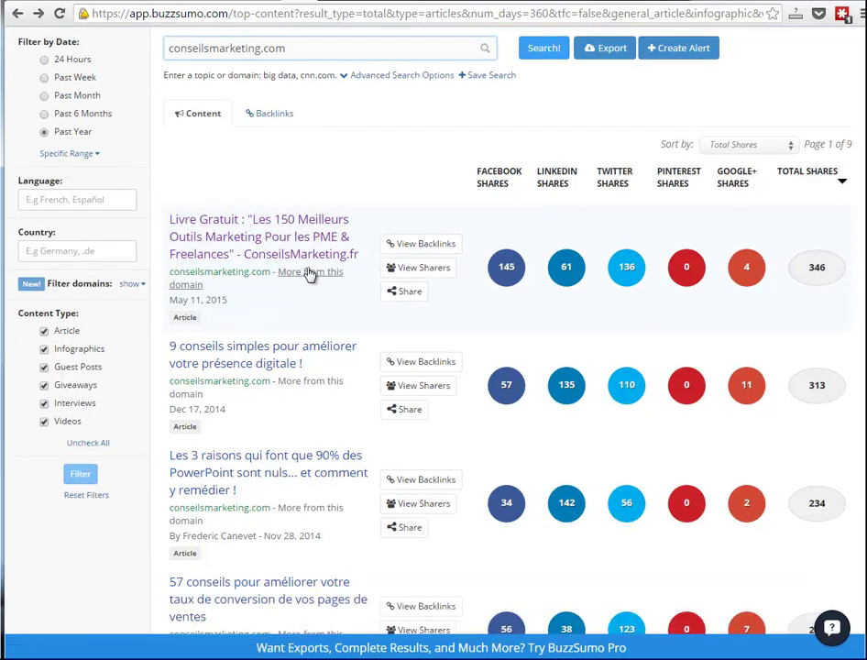
scroll(303, 271, up, 1)
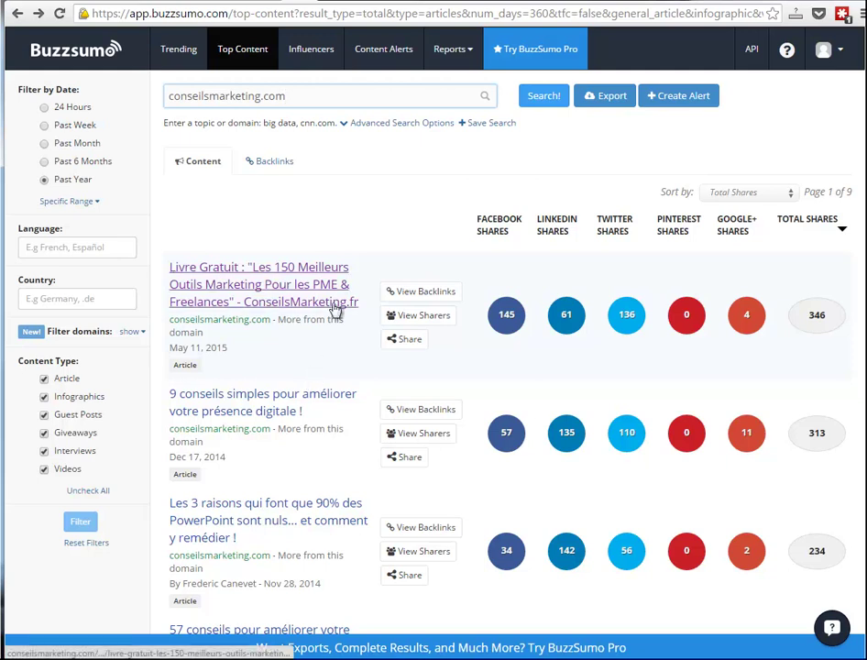
click(431, 314)
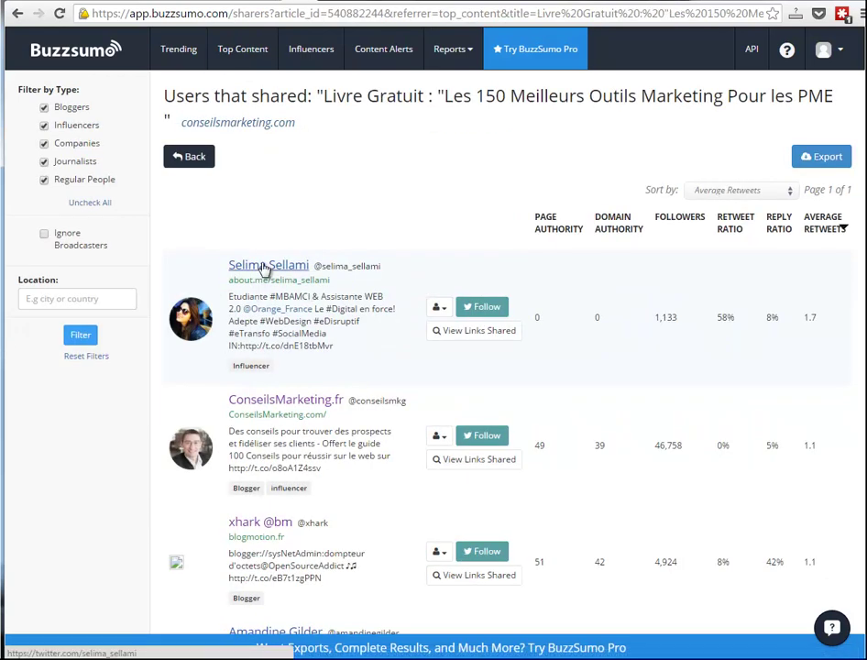
right_click(264, 266)
click(310, 272)
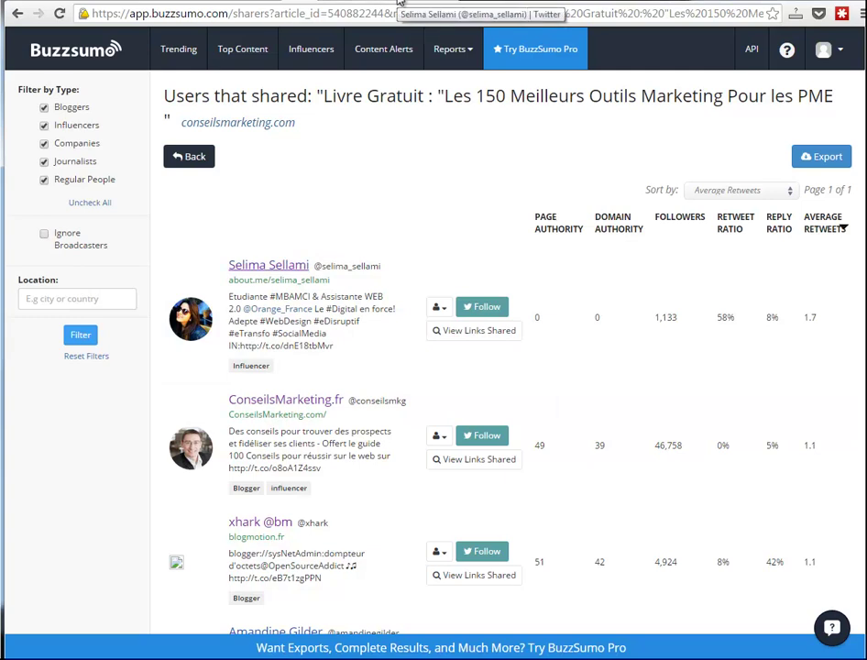
click(399, 3)
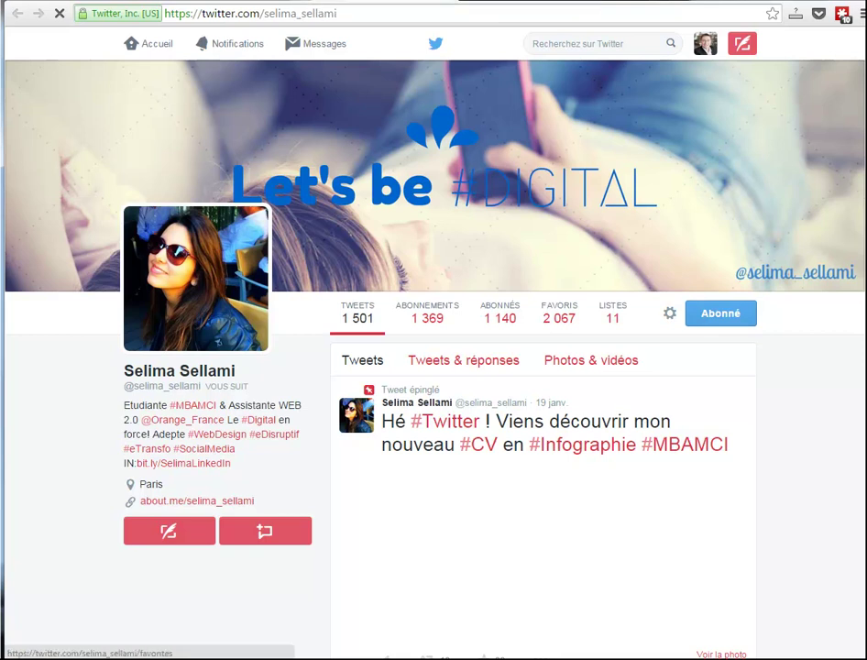
click(300, 4)
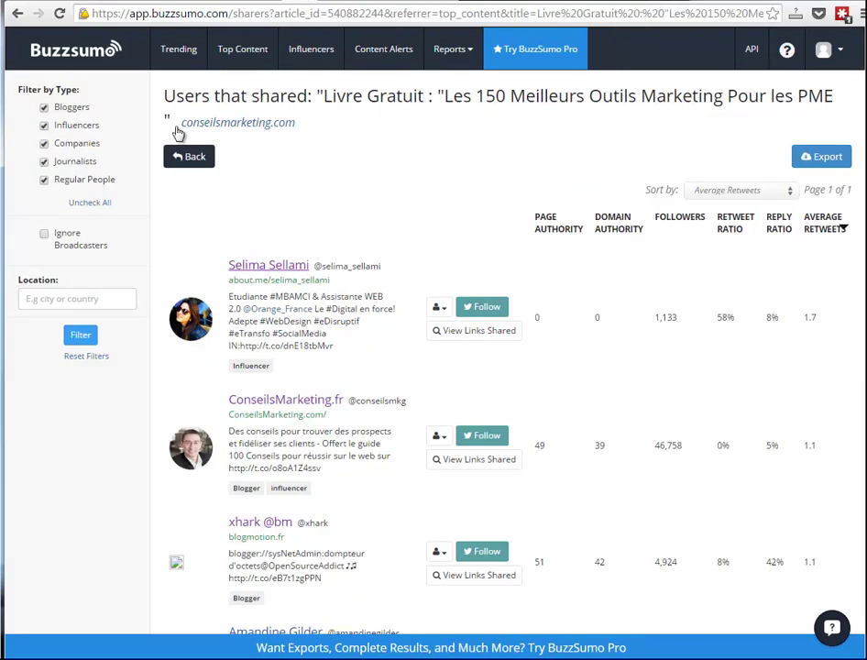
click(183, 163)
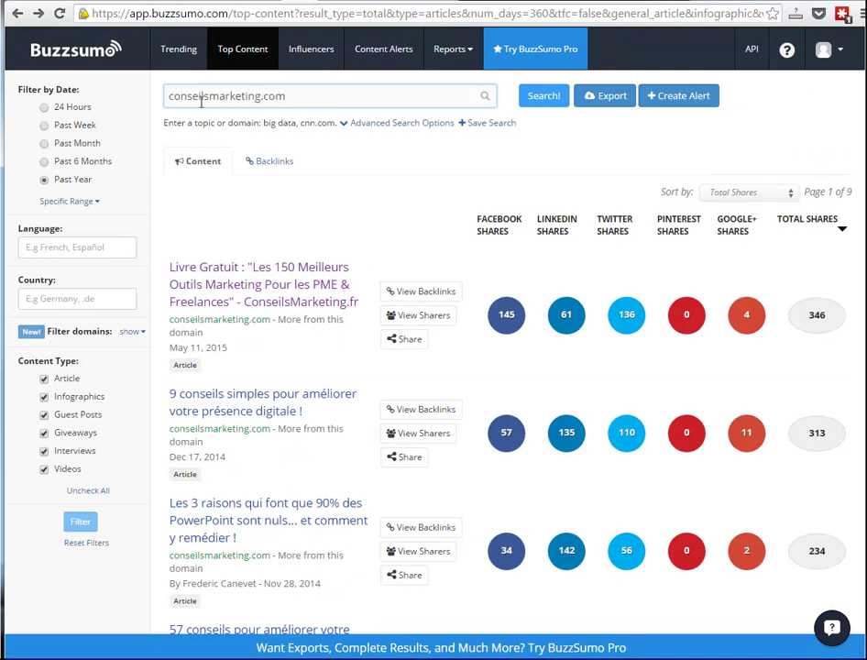
Step: Filter the conseilsmarketing.com results to Past 6 Months and look through the listed articles
click(43, 161)
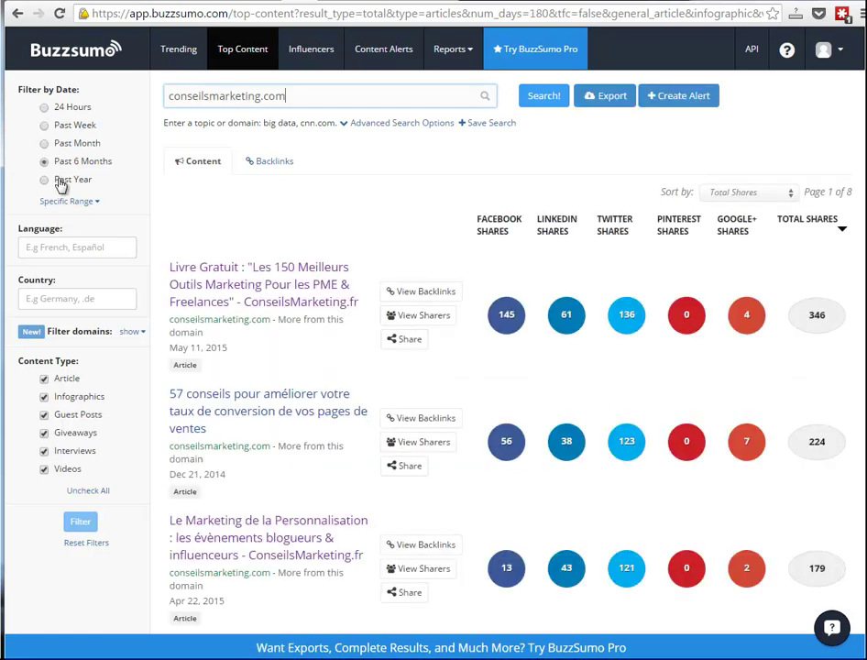
scroll(293, 346, down, 3)
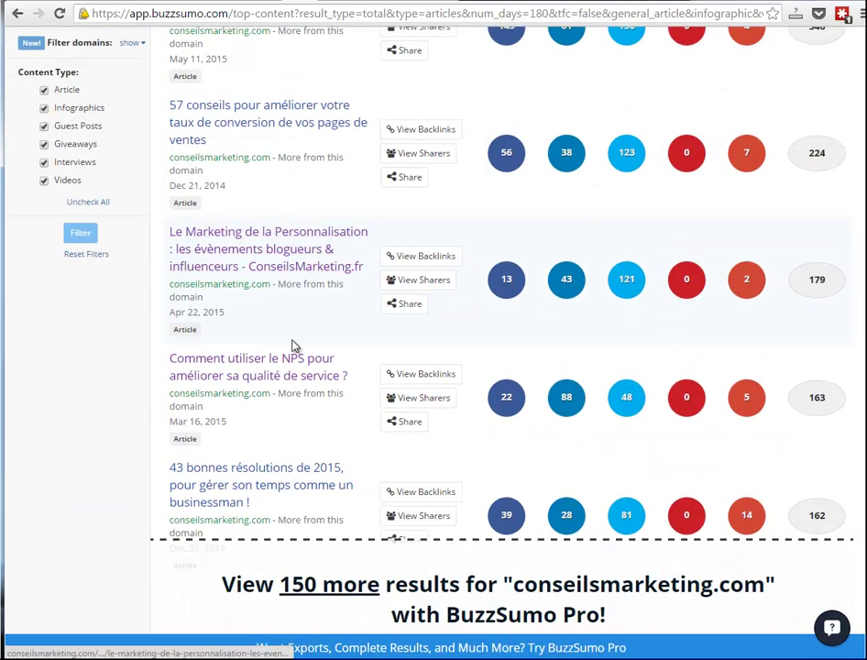
scroll(272, 374, up, 3)
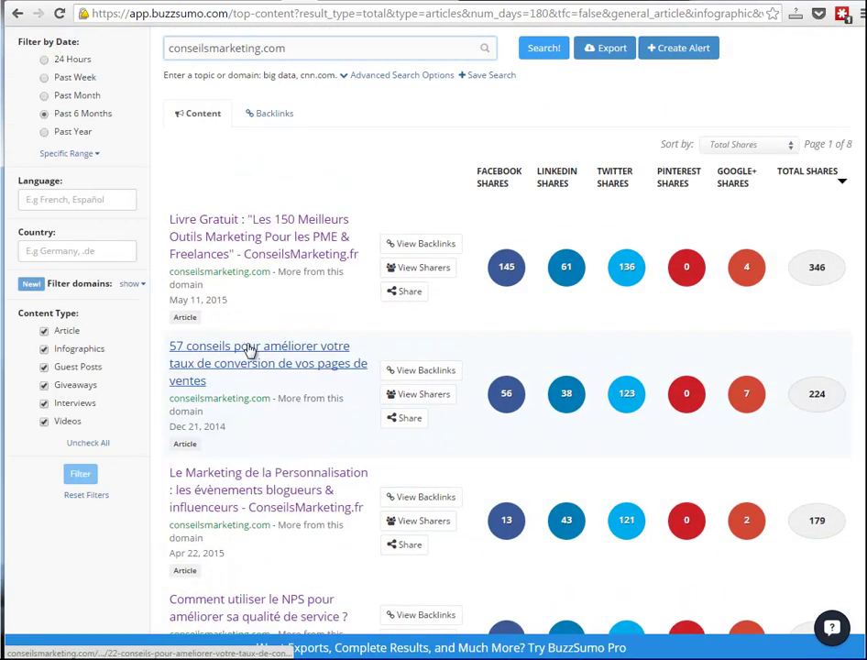
Step: Restrict the conseilsmarketing.com results to Past Month and review the most shared recent articles
click(43, 145)
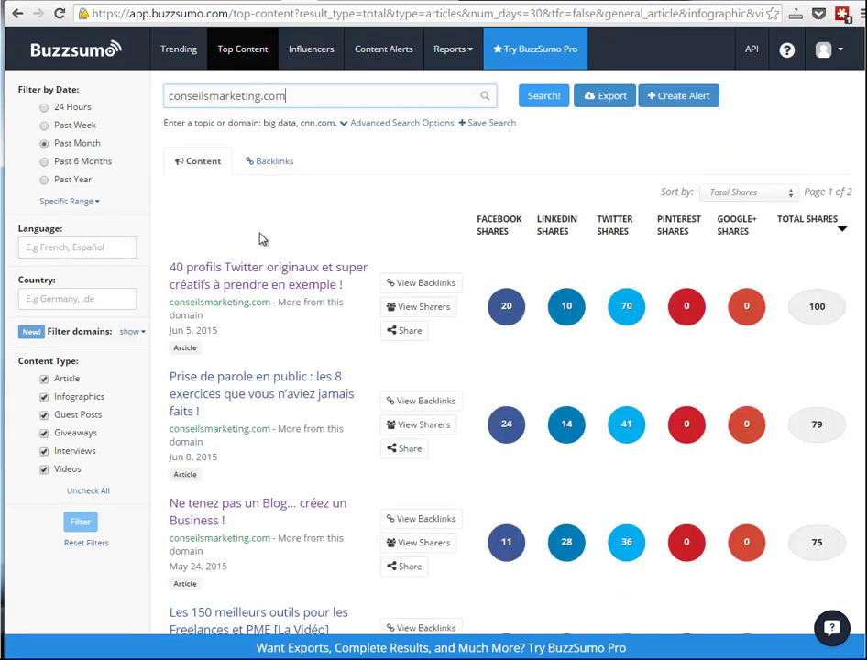
scroll(280, 263, down, 1)
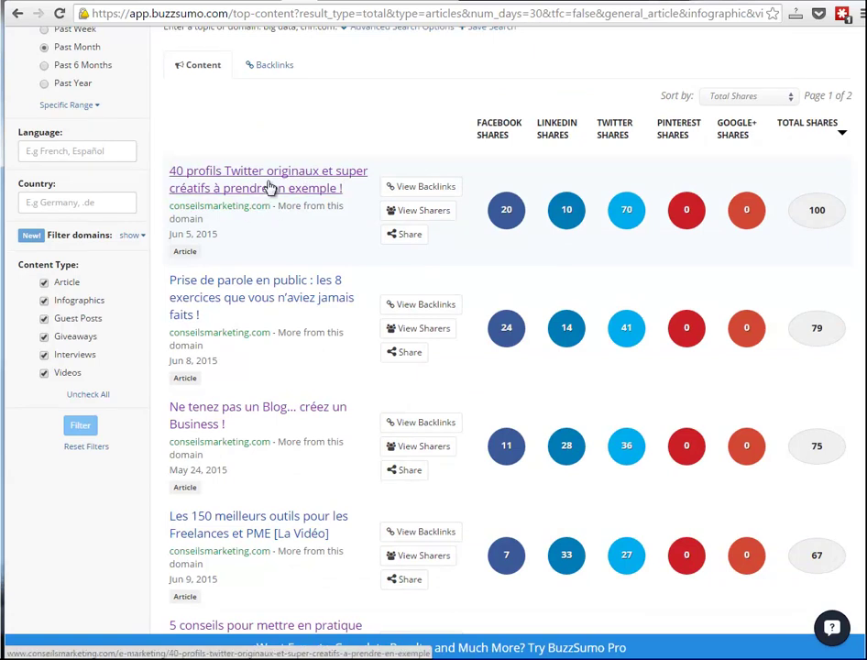
scroll(275, 373, down, 2)
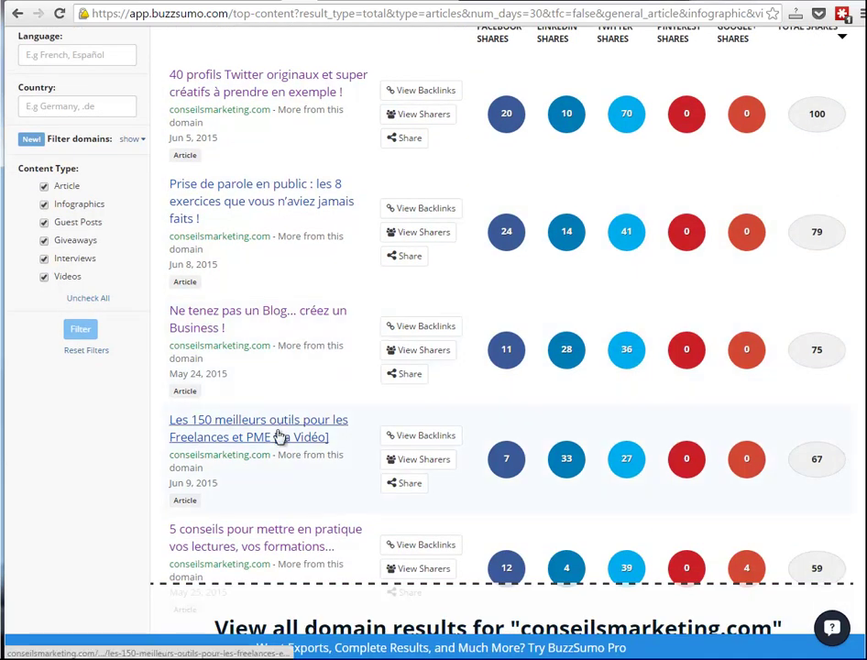
Step: Filter the conseilsmarketing.com results to Past 6 Months, and check the backlinks page of the "Livre Gratuit" article before returning to the results
scroll(299, 380, up, 4)
click(44, 125)
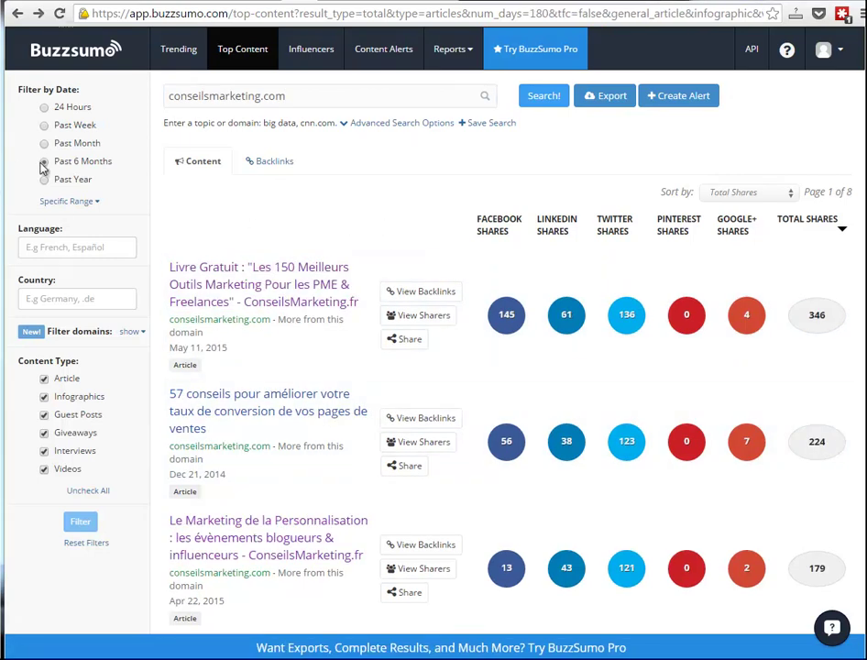
click(420, 294)
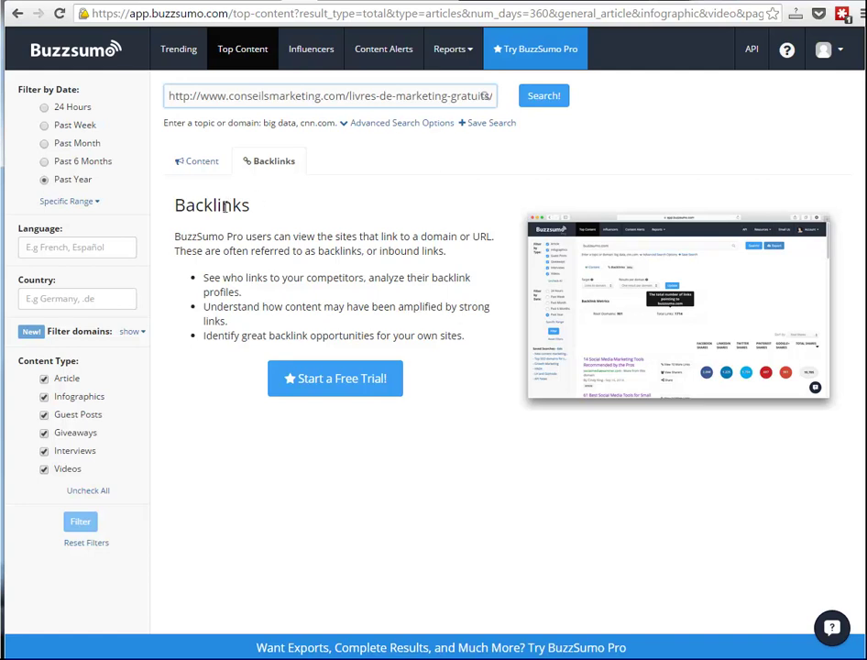
drag(182, 205, 474, 351)
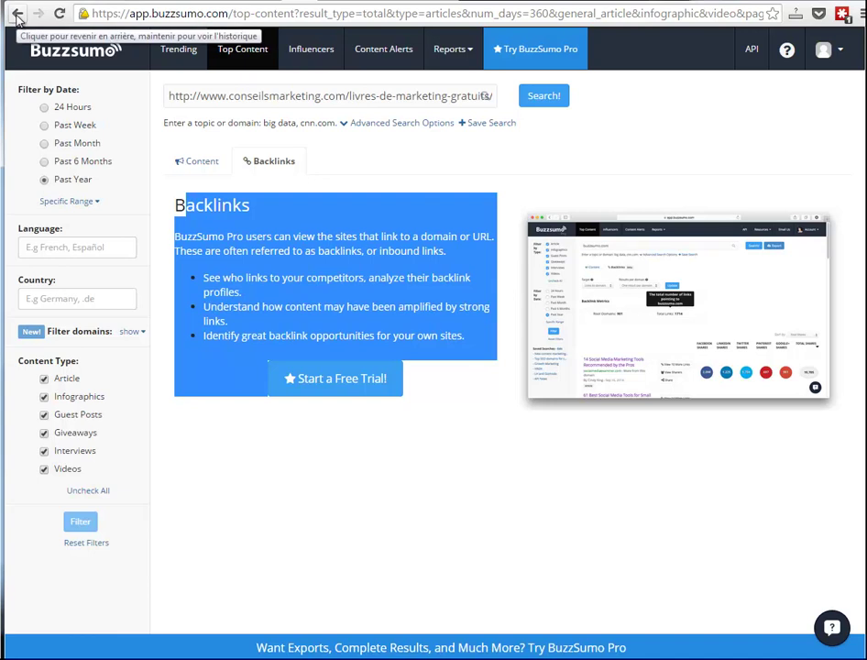
click(16, 14)
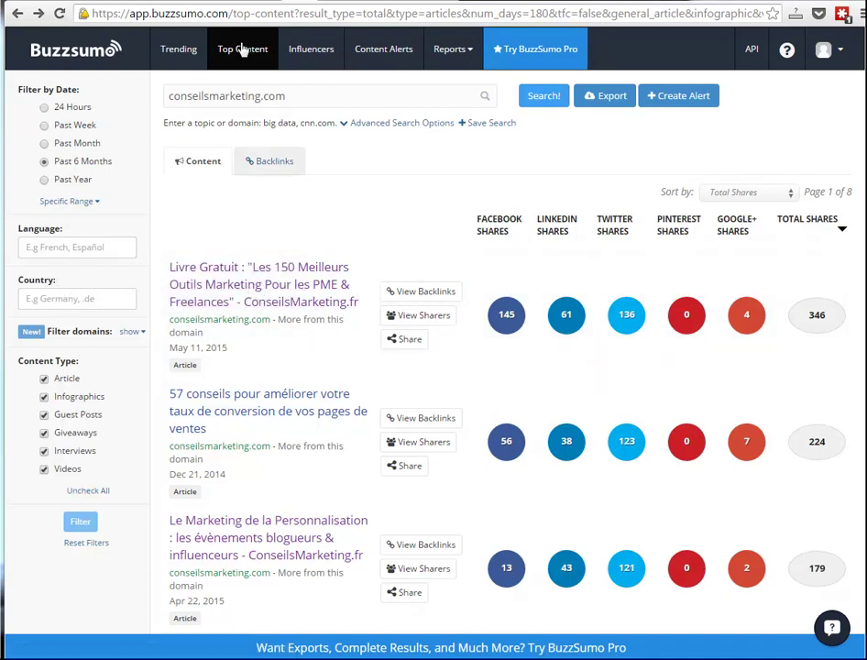
Step: Replace the domain query with the topic "lancer start-up" and search for its most shared content
triple_click(235, 101)
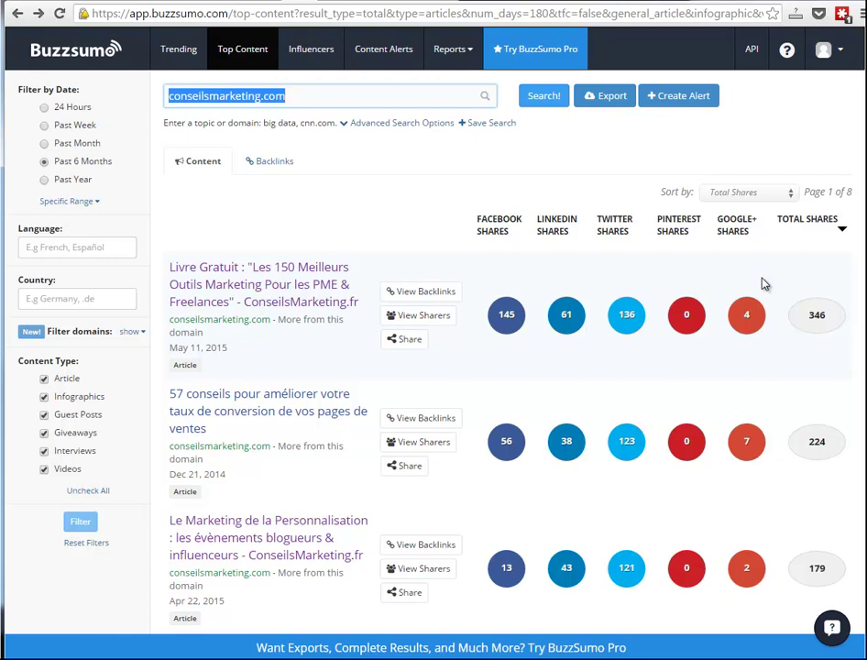
text(star)
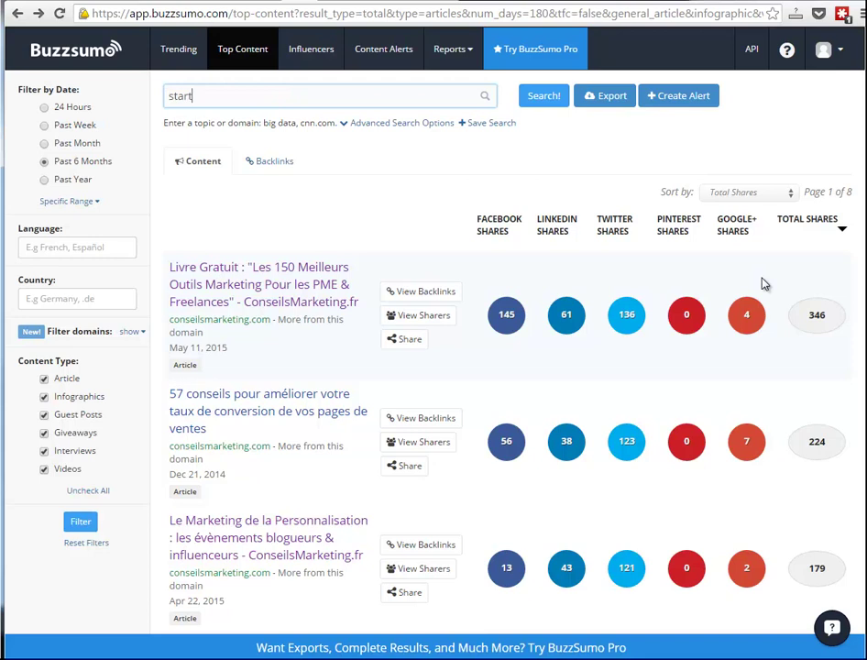
text(t)
key(BackSpace)
key(BackSpace)
text(réu)
key(BackSpace)
key(BackSpace)
key(BackSpace)
text(lan)
click(541, 96)
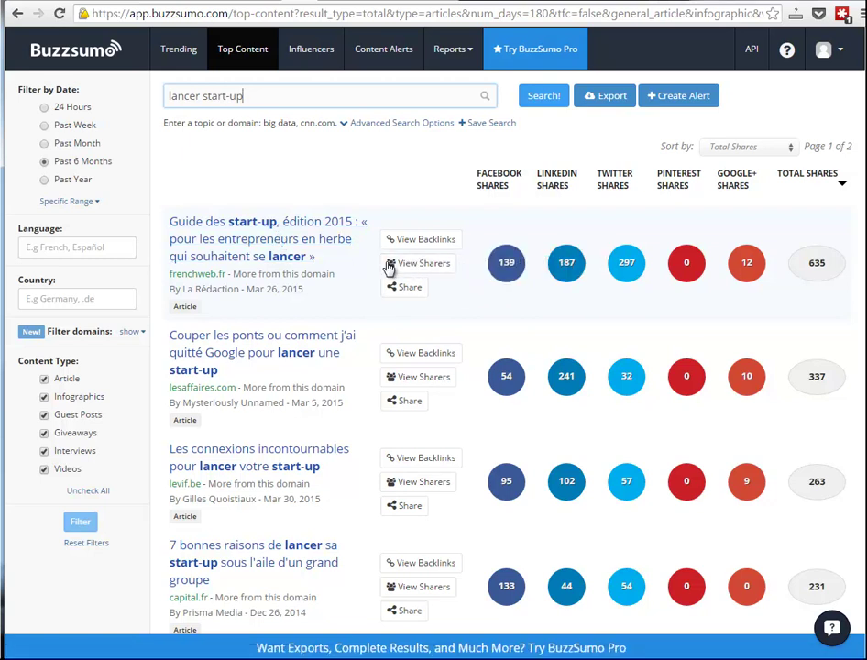
Step: Examine the titles, source domains and share counts of the most shared articles about "lancer start-up"
scroll(247, 275, down, 1)
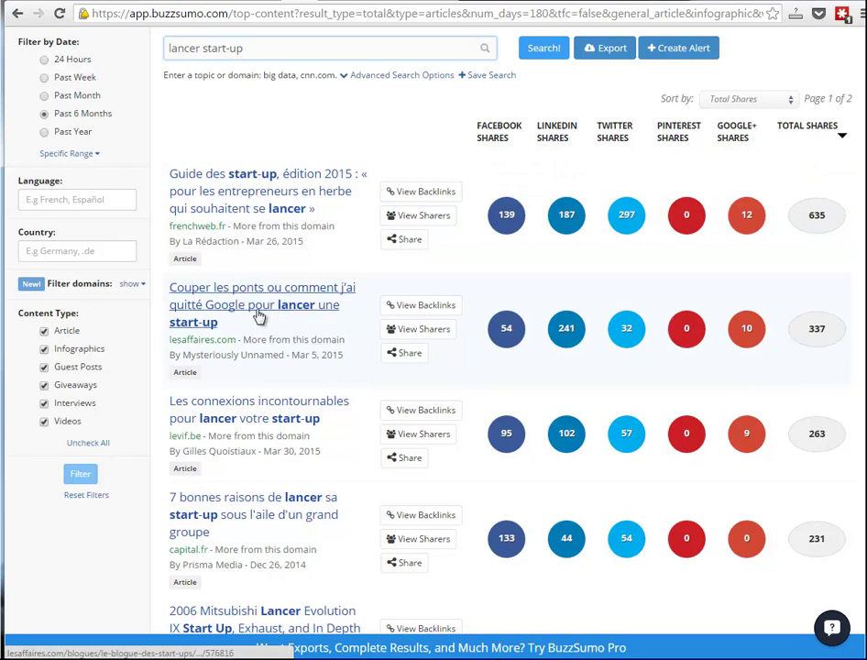
scroll(259, 315, down, 2)
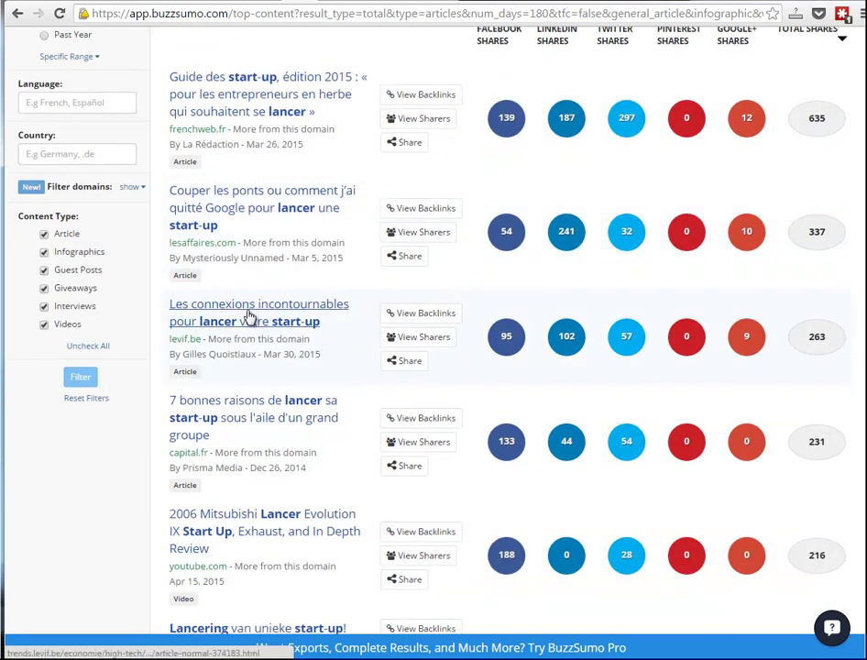
scroll(254, 215, up, 3)
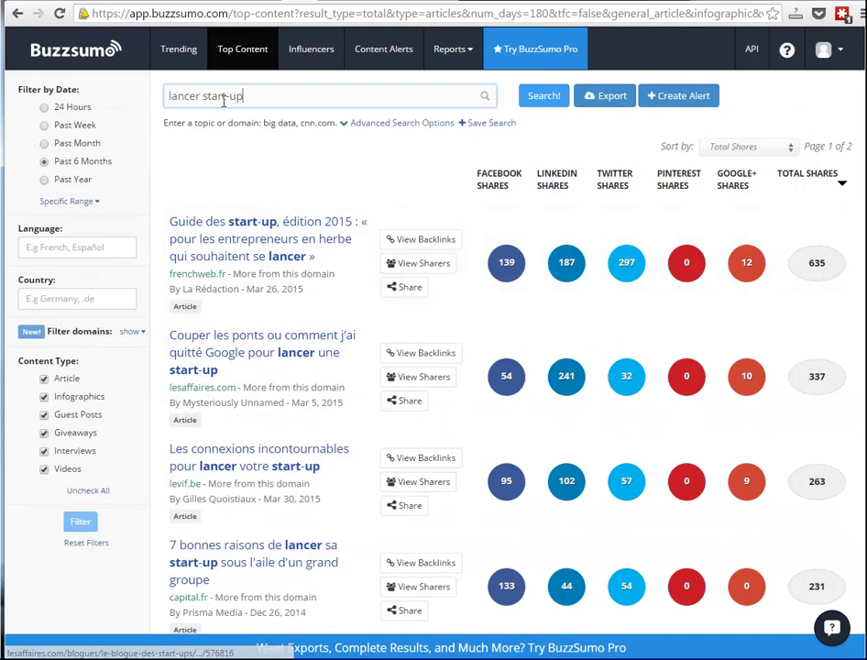
scroll(281, 248, down, 2)
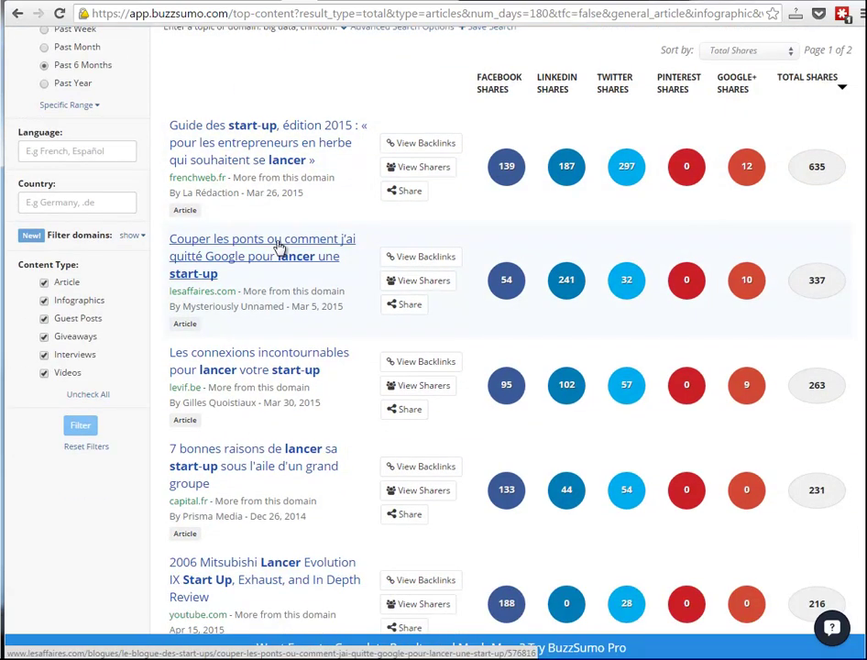
scroll(280, 248, up, 2)
scroll(272, 304, down, 4)
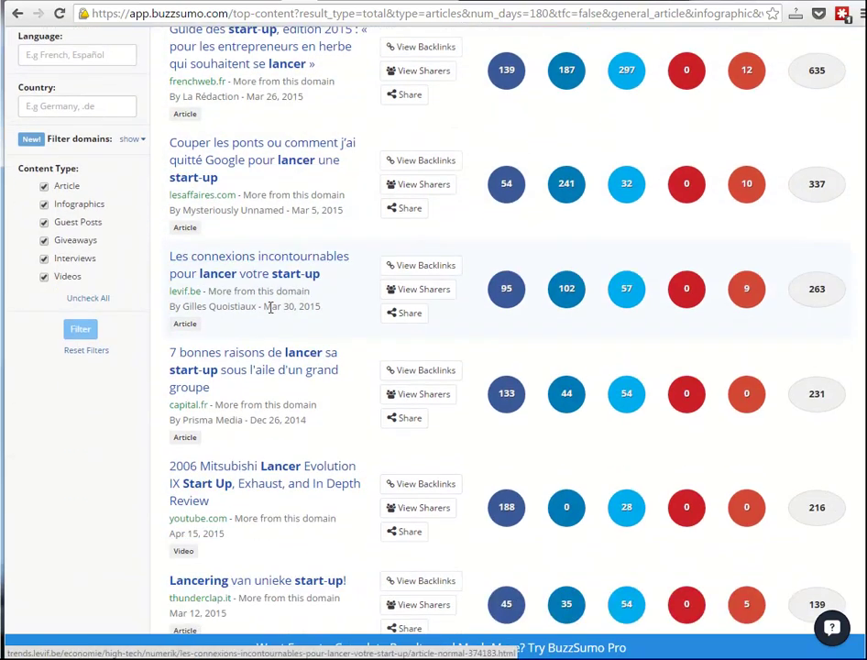
scroll(271, 313, down, 4)
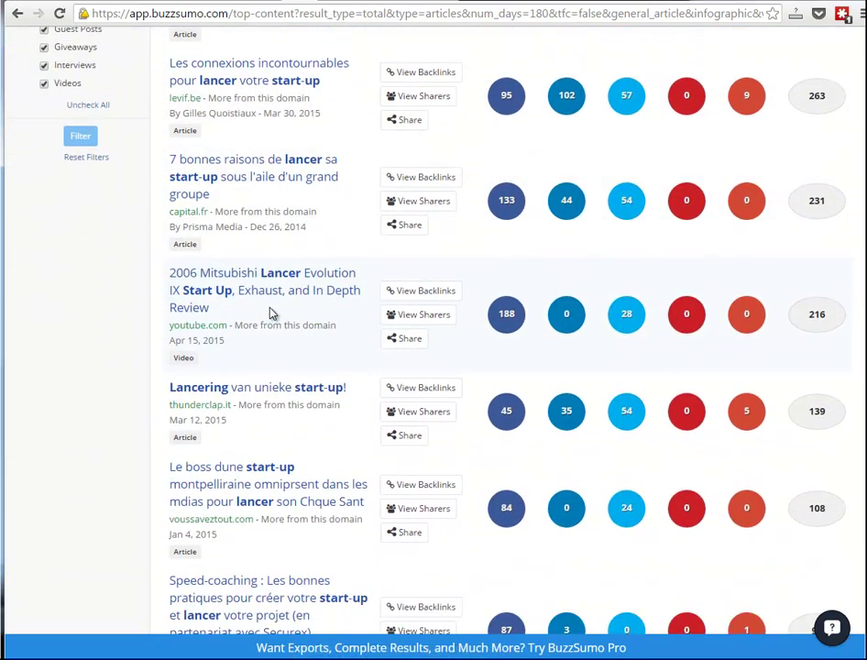
scroll(271, 314, down, 3)
scroll(271, 315, up, 11)
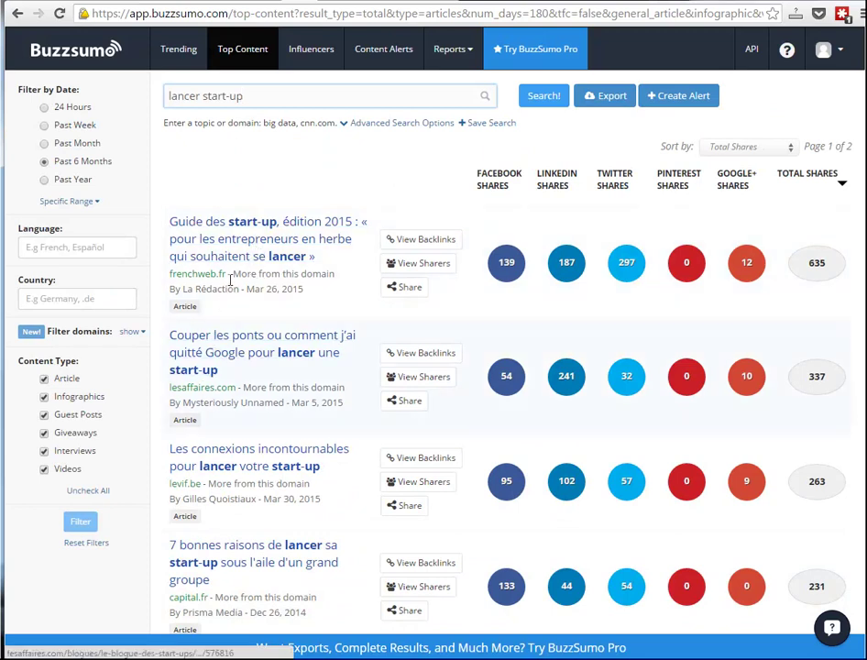
scroll(234, 312, down, 2)
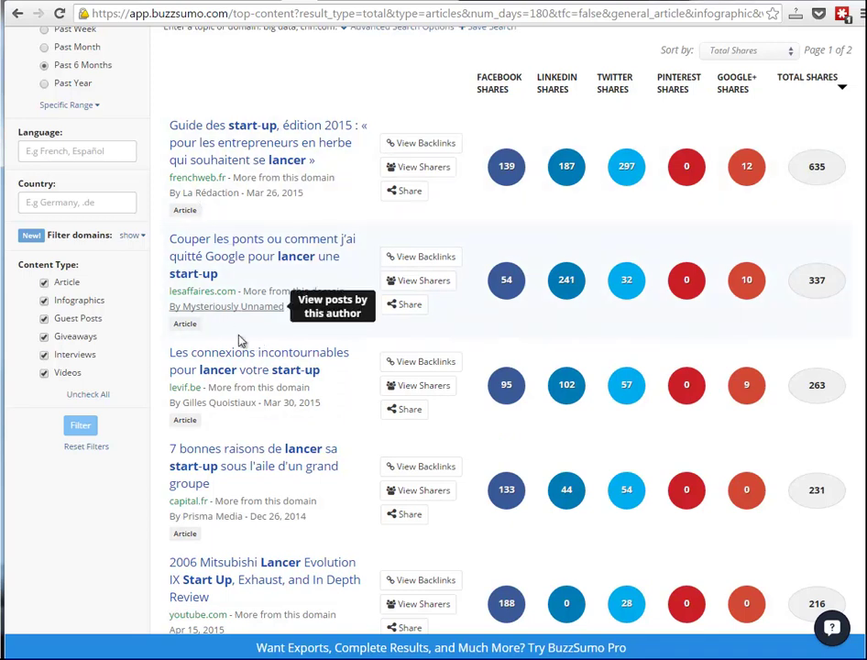
scroll(235, 263, up, 2)
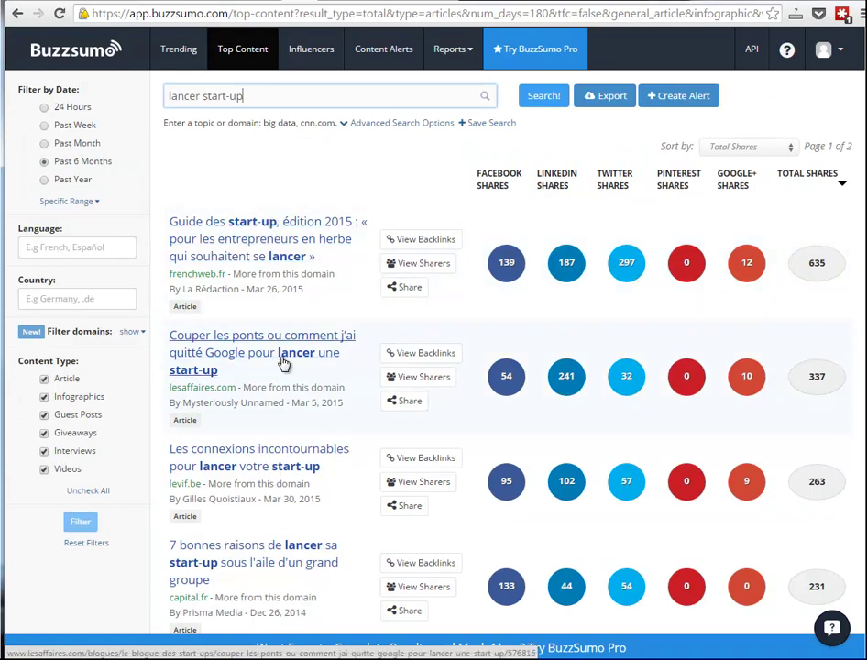
scroll(250, 287, down, 3)
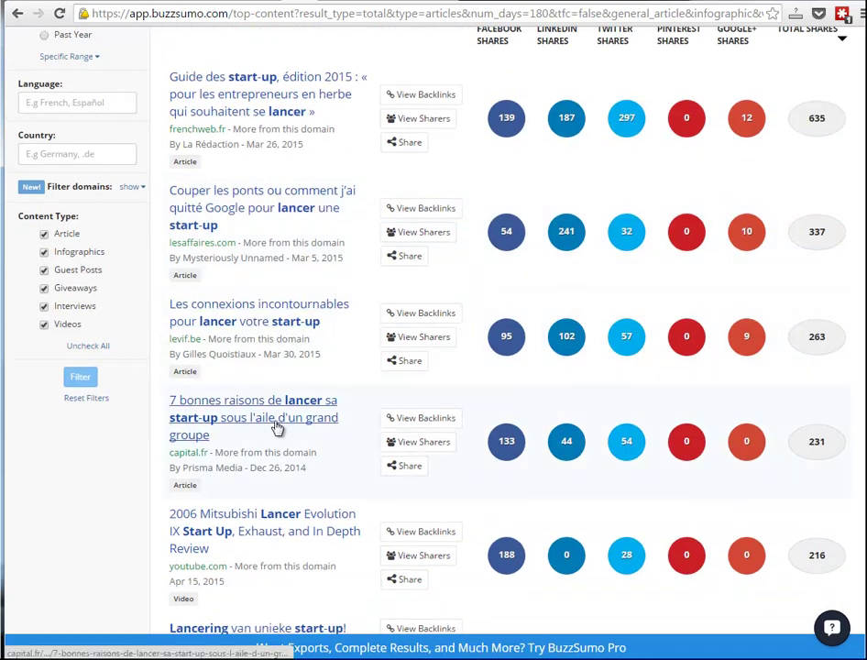
scroll(207, 364, down, 1)
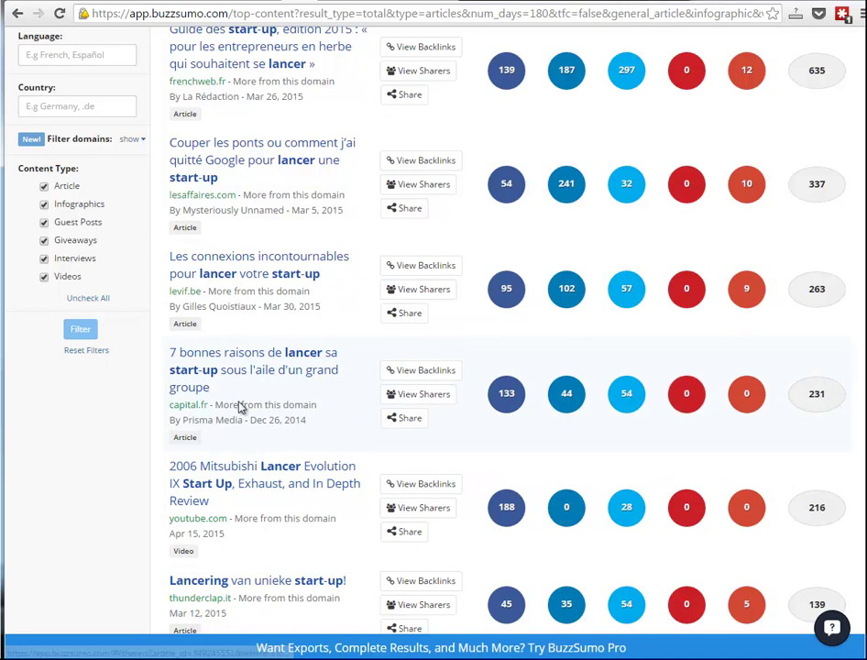
scroll(250, 367, down, 6)
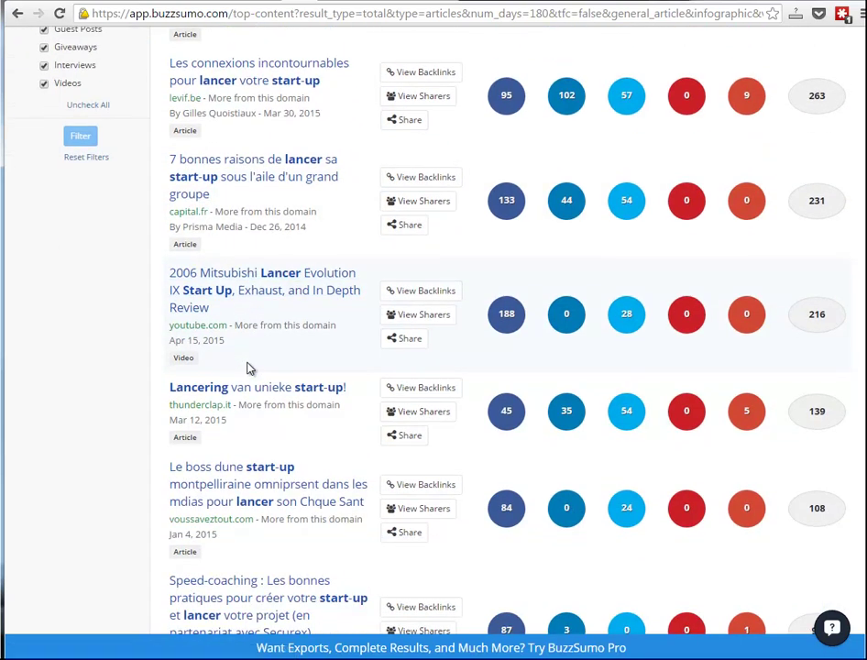
scroll(248, 368, down, 2)
scroll(248, 368, up, 6)
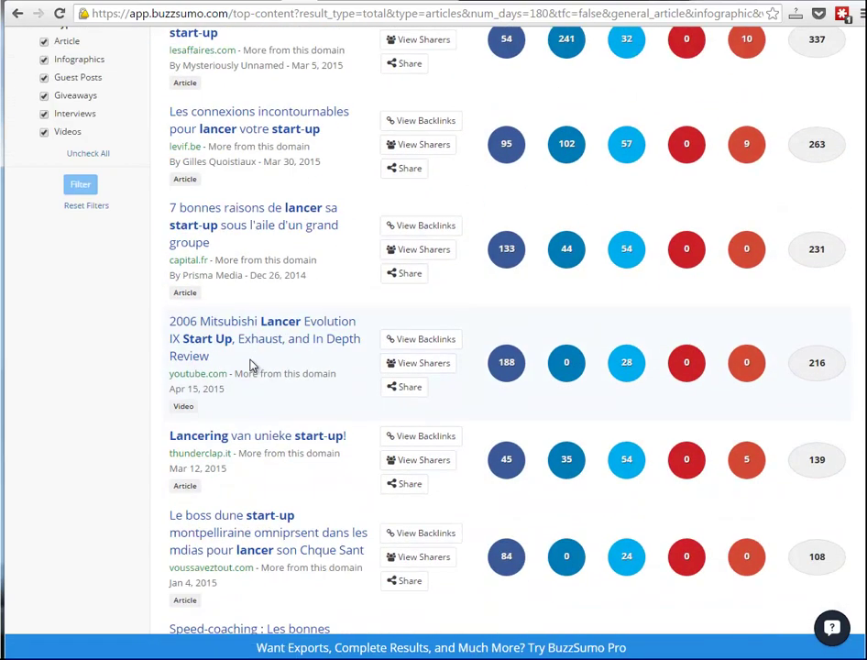
scroll(310, 277, up, 3)
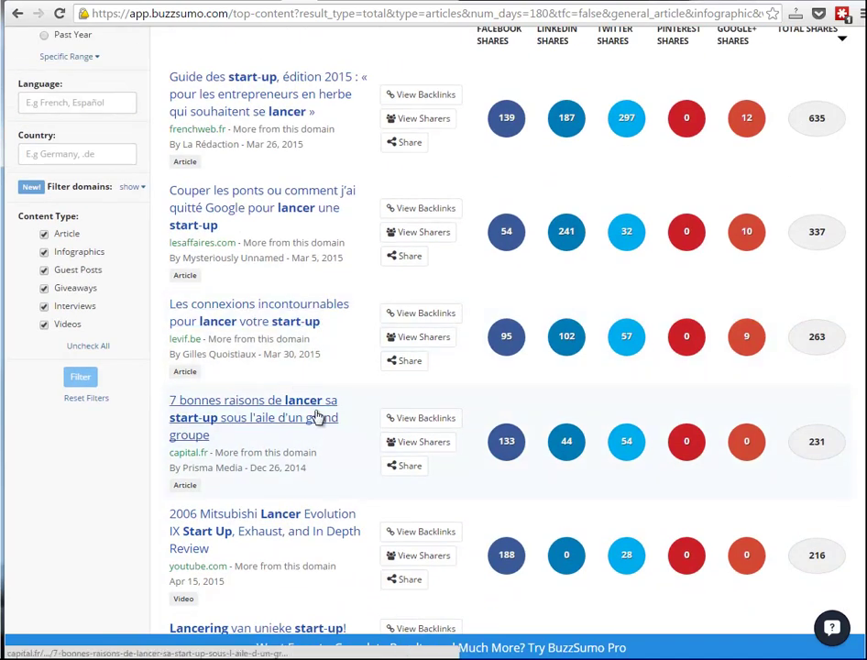
Step: Review the sharers of the "7 bonnes raisons de lancer sa start-up sous l'aile d'un grand groupe" article, and return to the article results
click(412, 445)
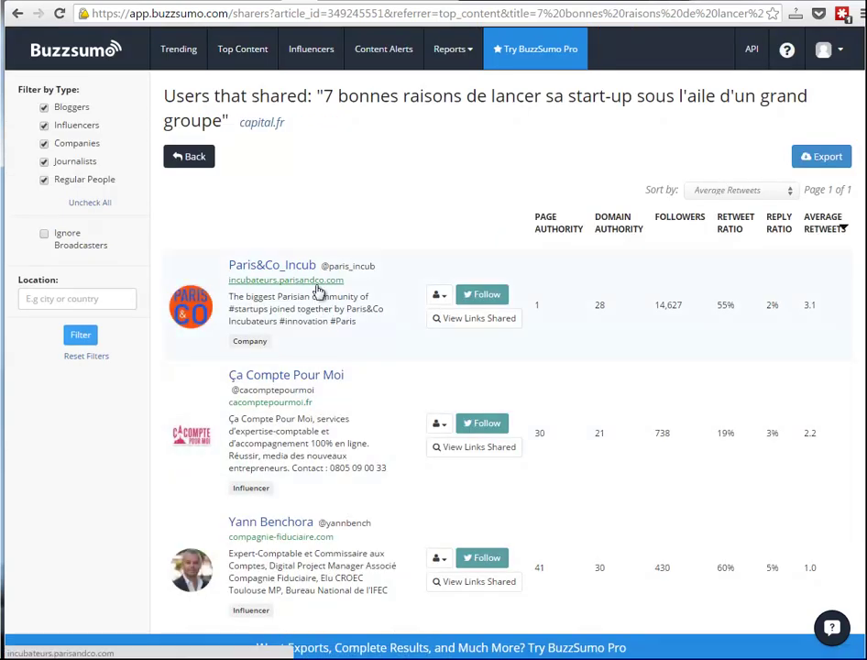
scroll(344, 316, down, 4)
scroll(317, 285, down, 5)
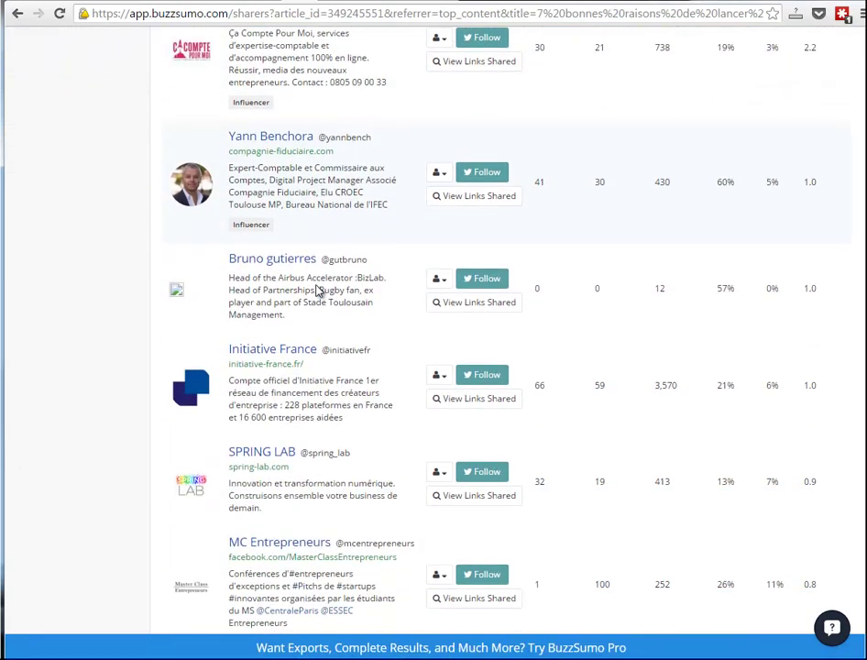
scroll(307, 303, down, 5)
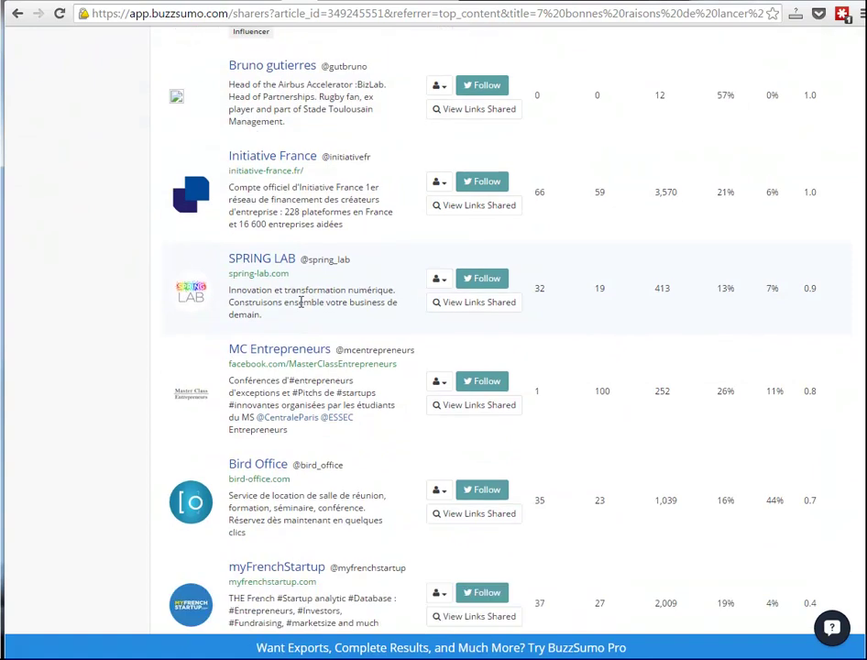
scroll(301, 303, up, 19)
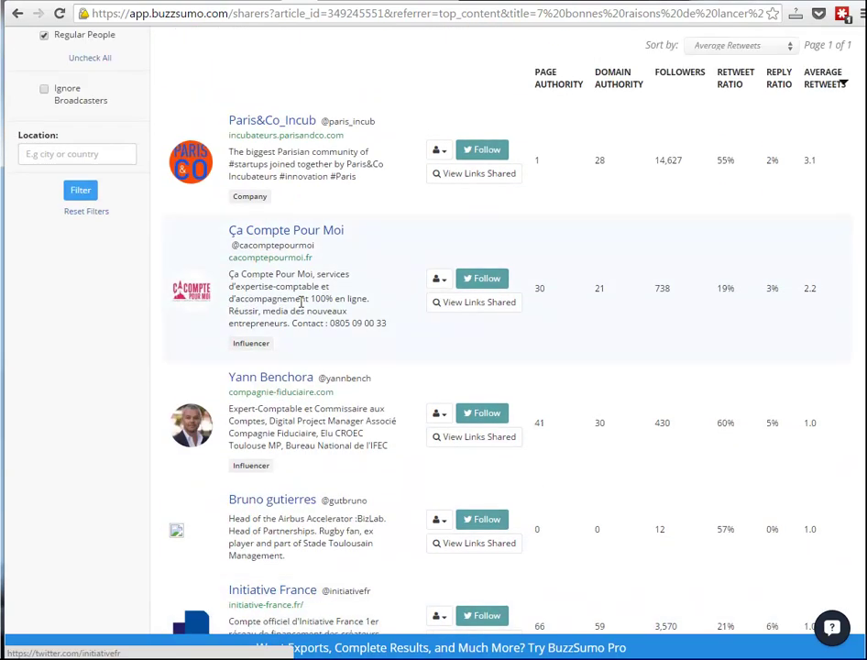
click(176, 158)
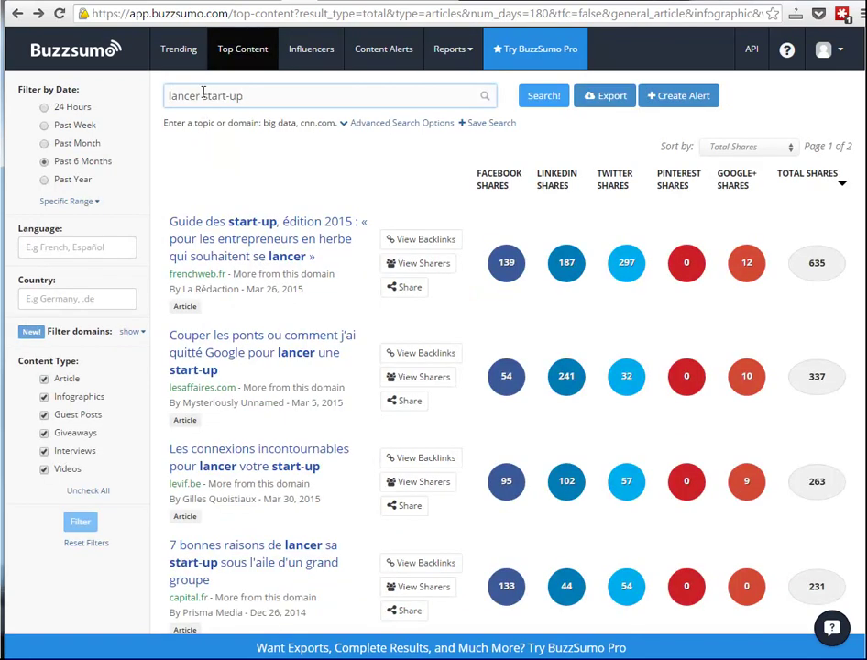
Step: Broaden the topic search to "start-up" alone and look over the top results
drag(202, 97, 80, 96)
key(BackSpace)
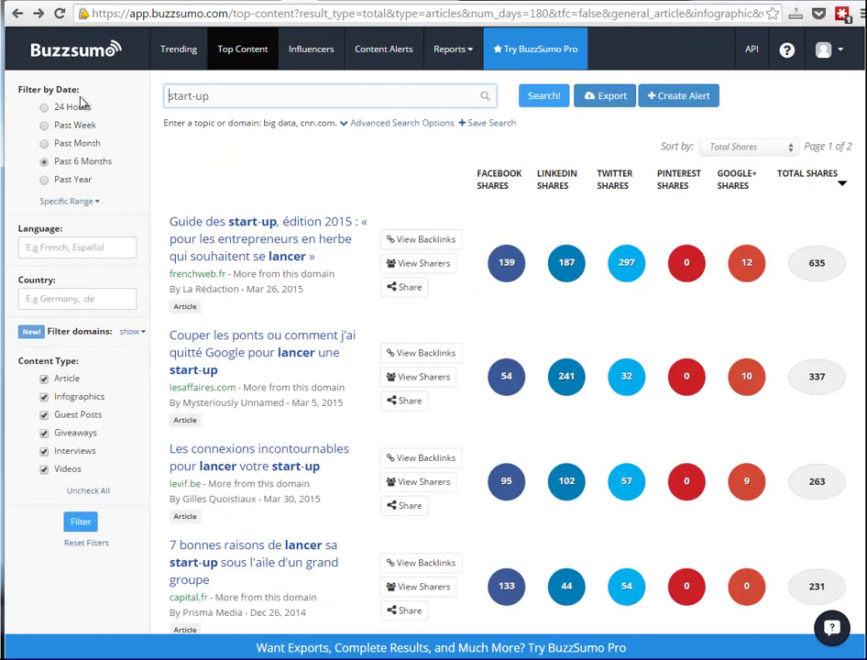
key(Return)
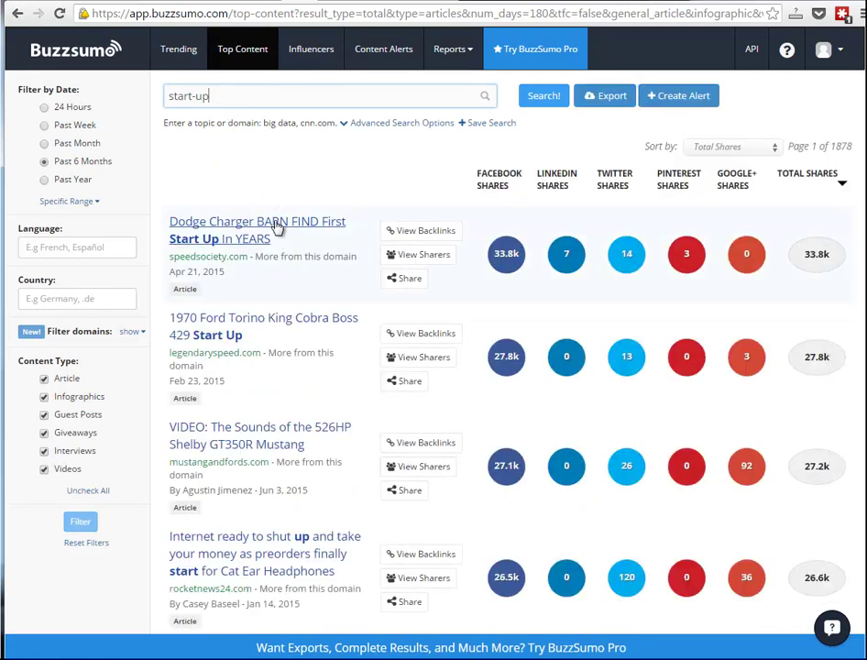
scroll(290, 297, down, 3)
scroll(348, 325, up, 3)
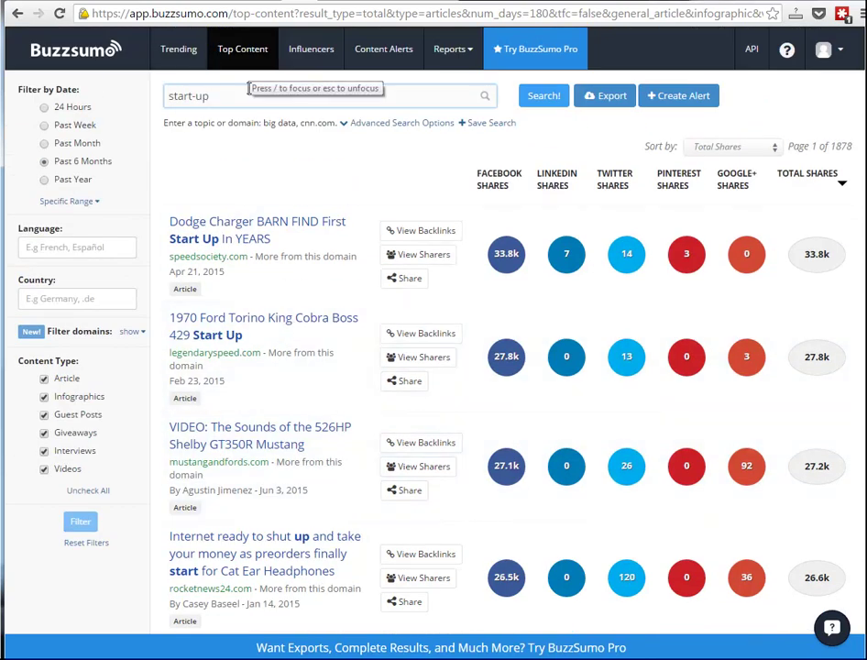
Step: Refine the topic search to "start-up tips" and look over the most shared content
text(tip)
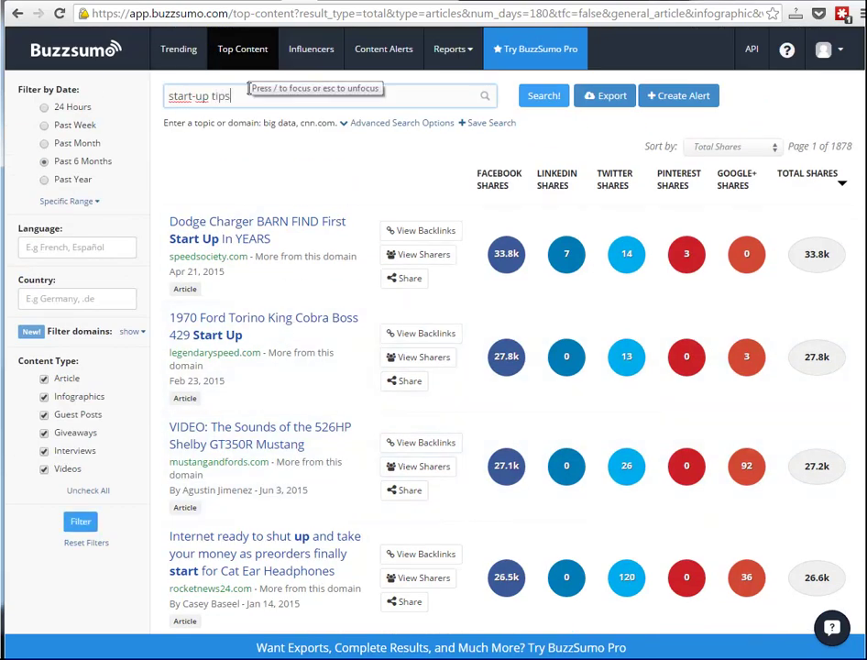
text(s)
key(Return)
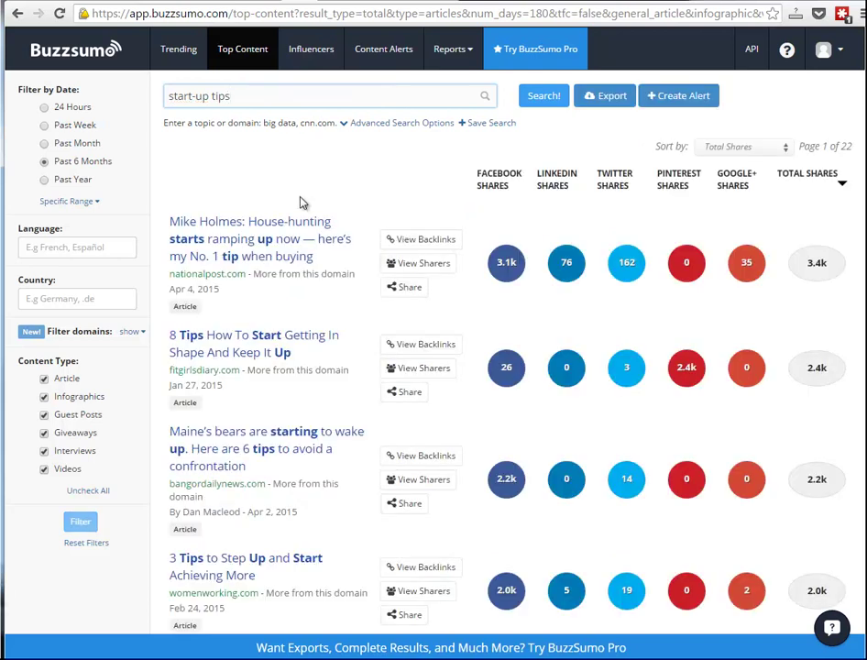
scroll(291, 243, down, 1)
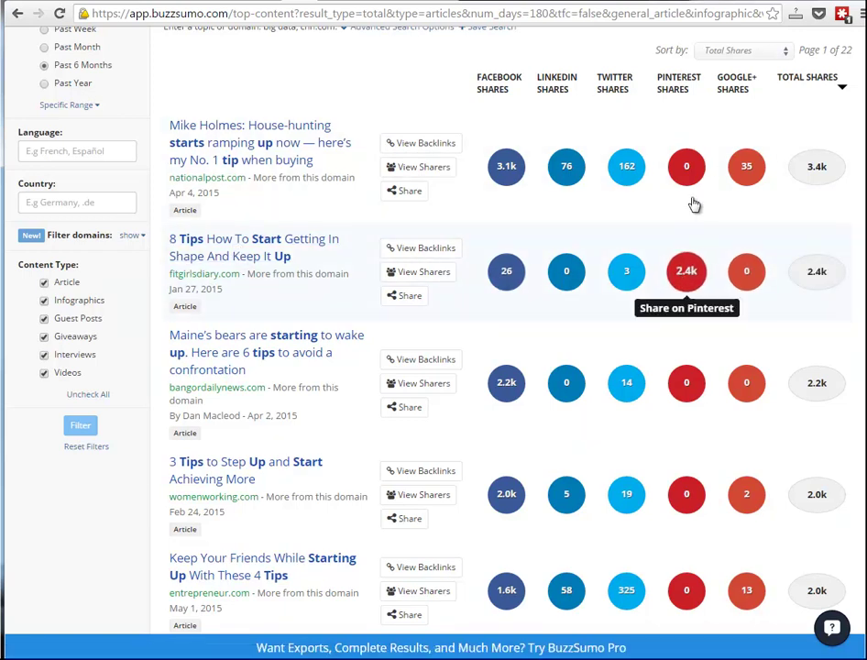
scroll(258, 252, up, 2)
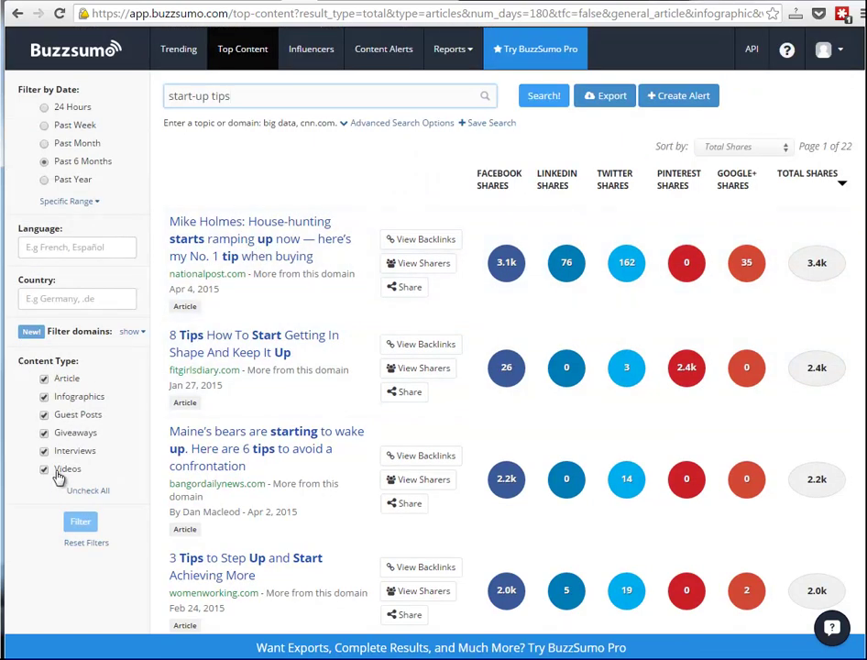
Step: Limit the "start-up tips" results to the Article content type and open "8 Tips How To Start Getting In Shape And Keep It Up" in a new tab
click(89, 491)
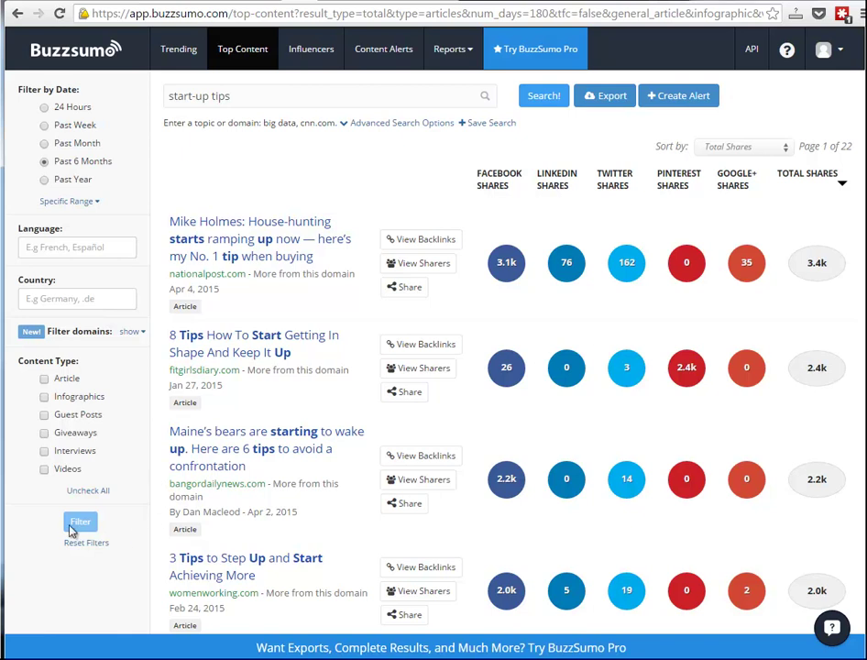
click(45, 380)
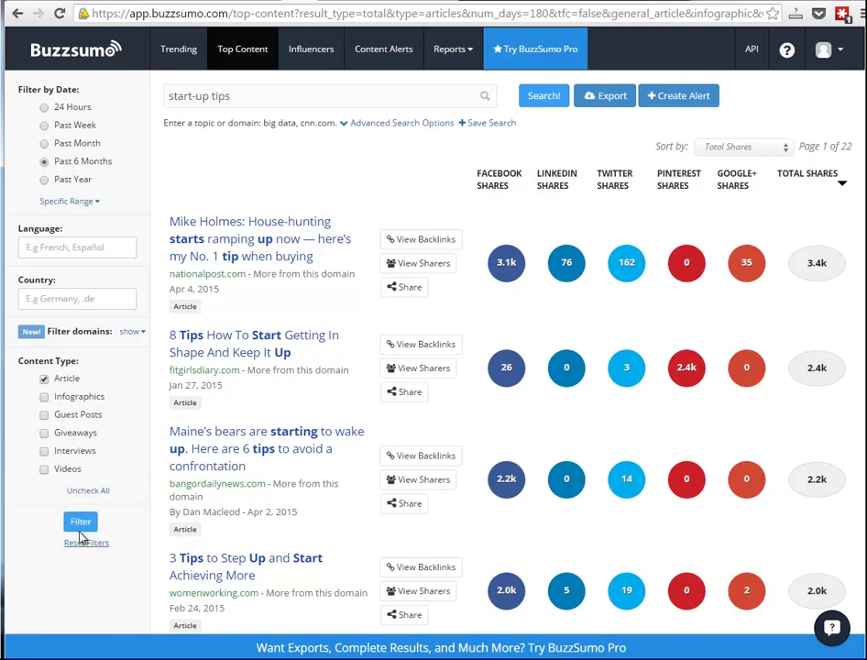
click(81, 522)
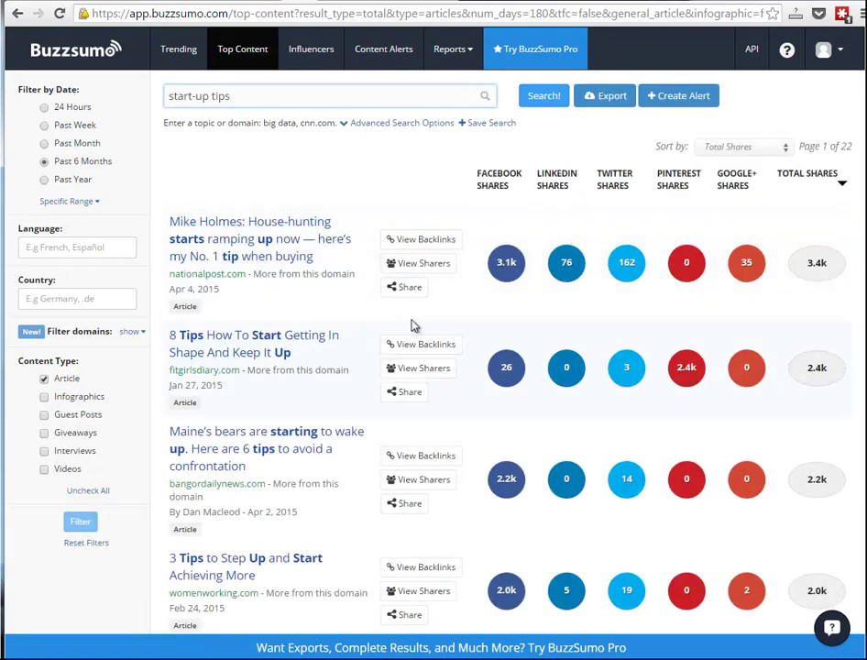
right_click(223, 337)
click(275, 336)
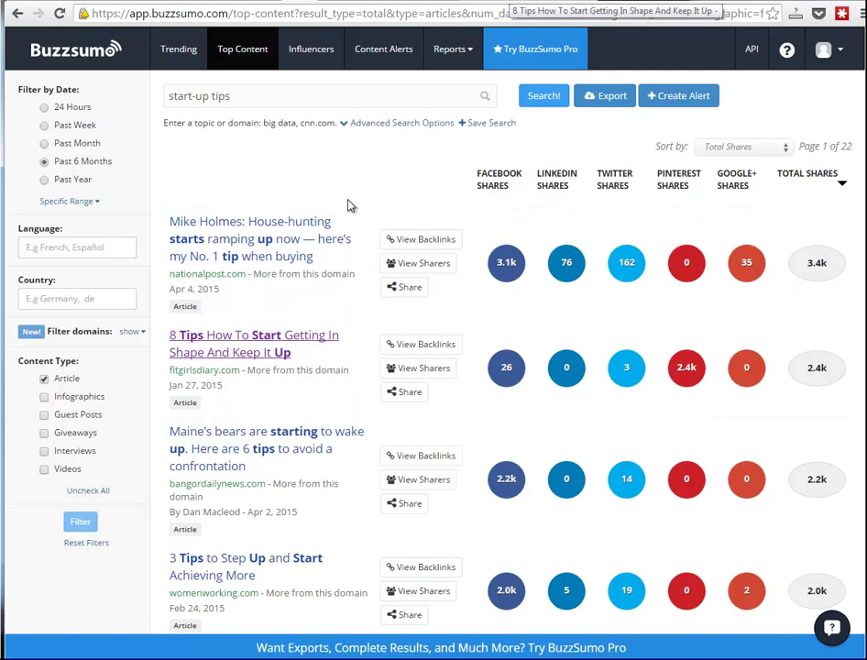
Step: Filter the "start-up tips" results to the Infographics content type only
click(44, 379)
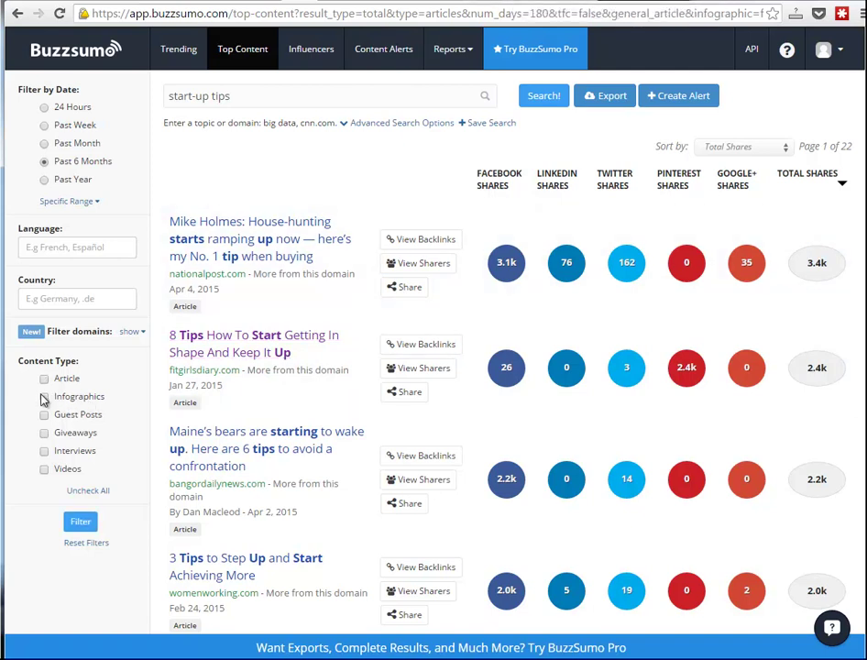
click(44, 397)
click(45, 471)
click(45, 470)
click(79, 523)
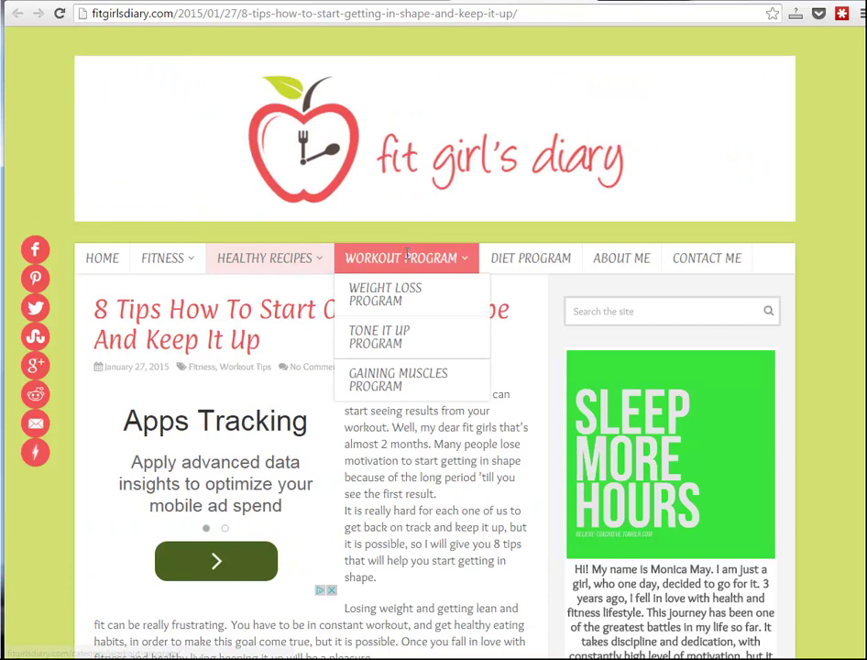
Step: Look through the "8 Tips How To Start Getting In Shape And Keep It Up" article on fitgirlsdiary.com
scroll(408, 261, down, 3)
scroll(403, 259, down, 7)
scroll(398, 255, down, 15)
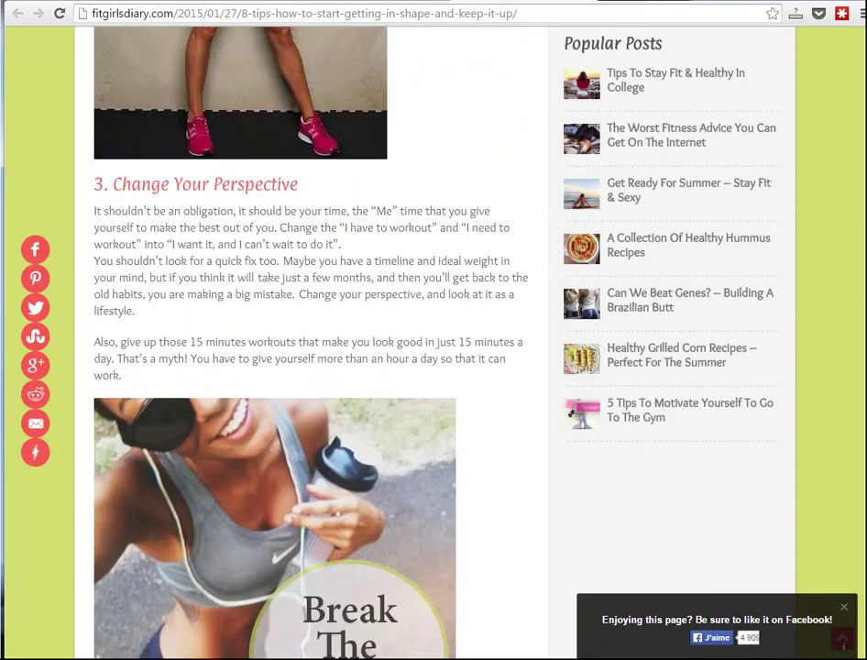
scroll(291, 225, down, 6)
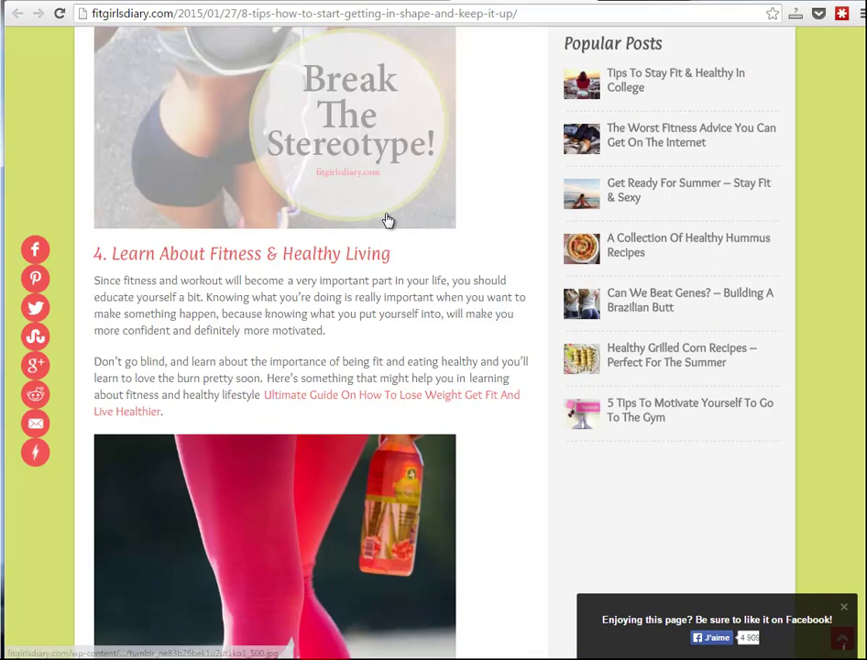
scroll(389, 221, down, 3)
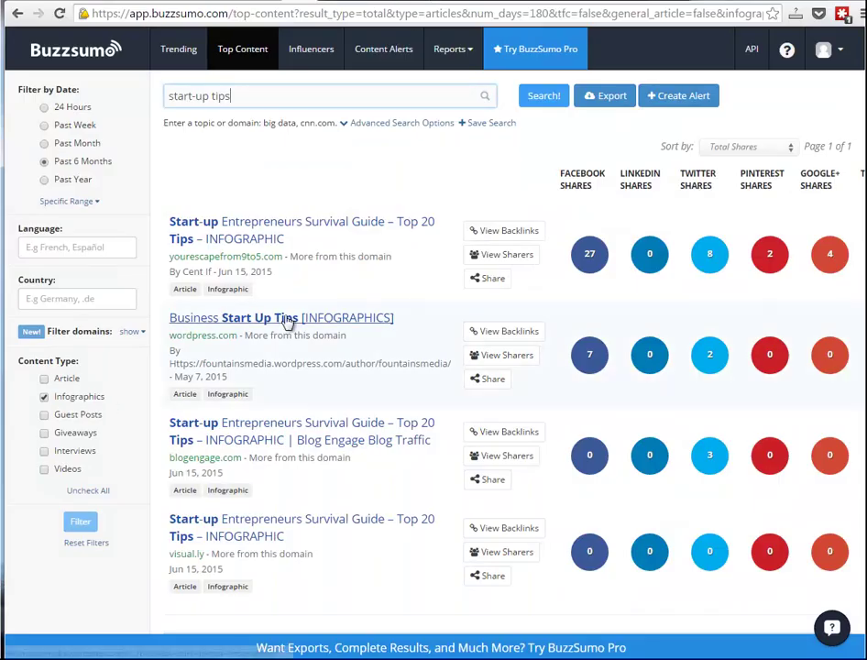
Step: Open the yourescapefrom9to5.com "Start-up Entrepreneurs Survival Guide" infographic in a new tab, look through its tips, and return to the results
right_click(308, 232)
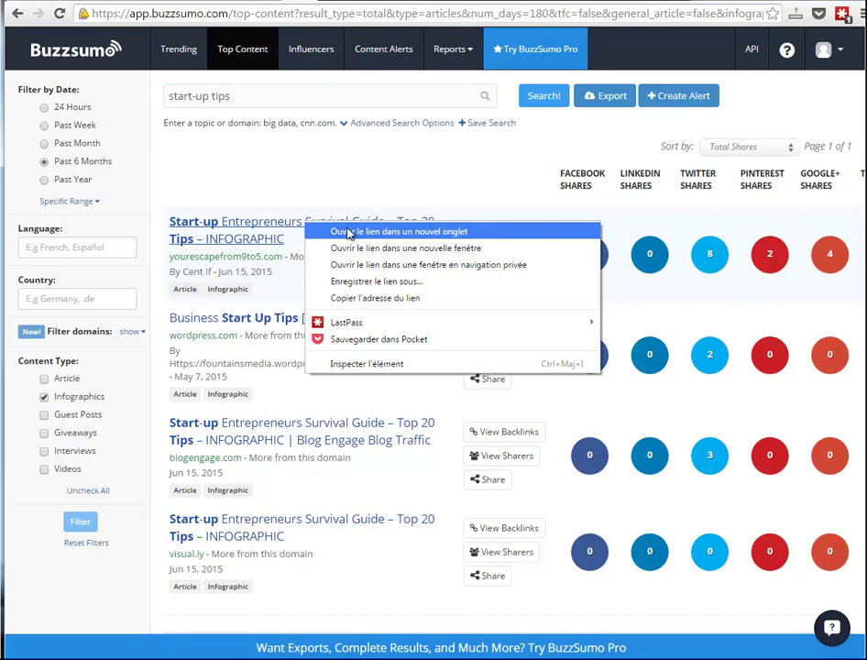
click(349, 231)
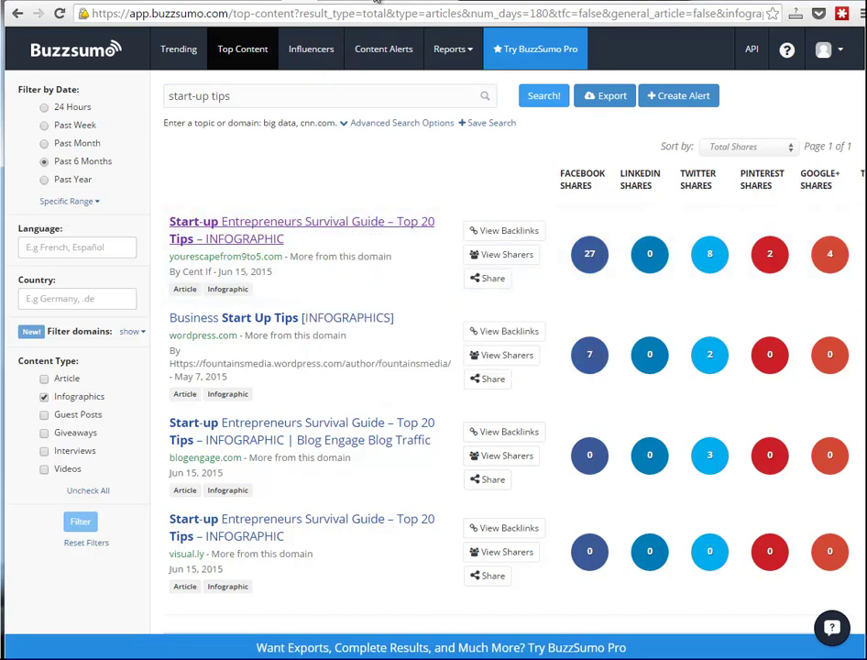
click(376, 2)
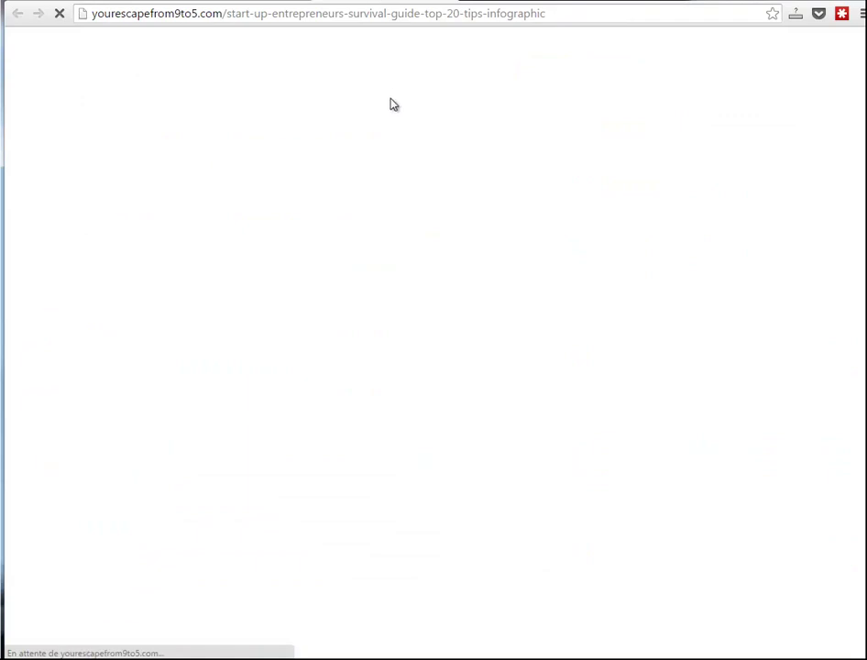
scroll(350, 218, down, 3)
scroll(353, 227, down, 5)
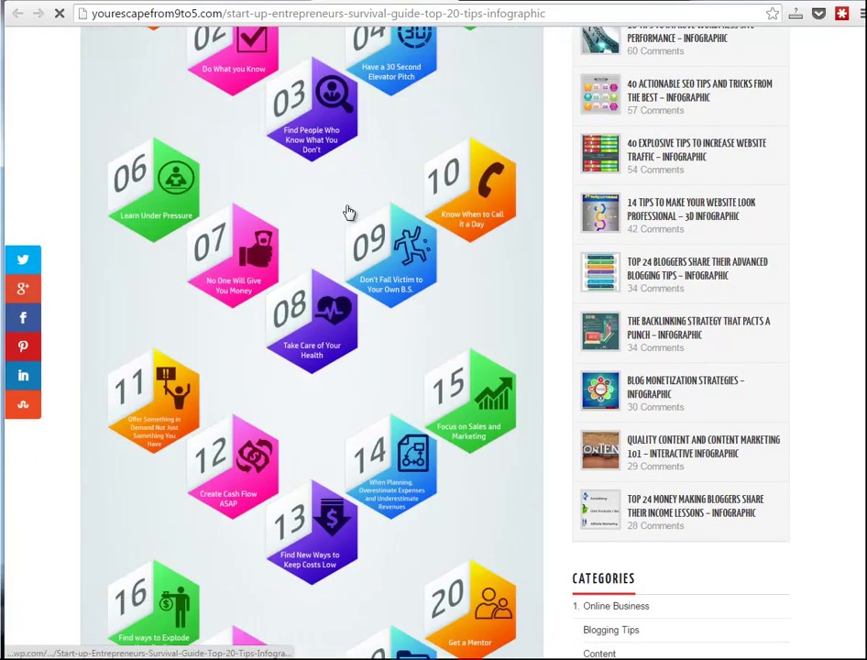
scroll(349, 215, down, 5)
scroll(352, 213, up, 5)
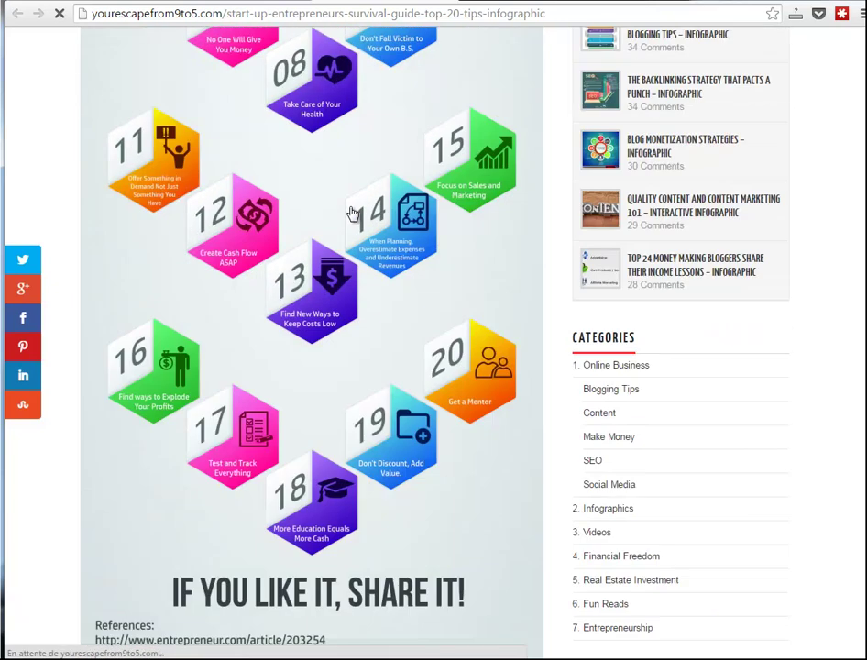
scroll(349, 211, up, 8)
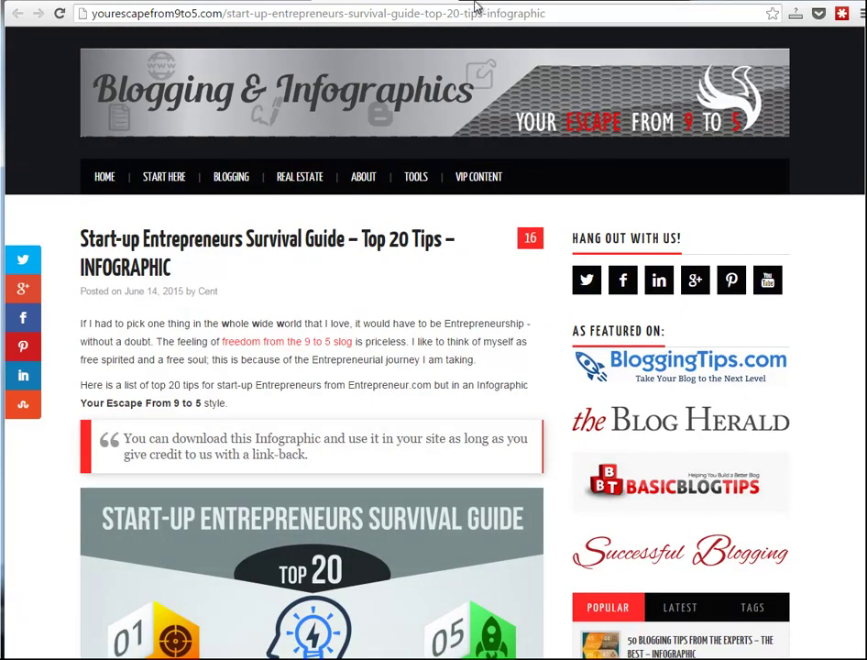
click(447, 1)
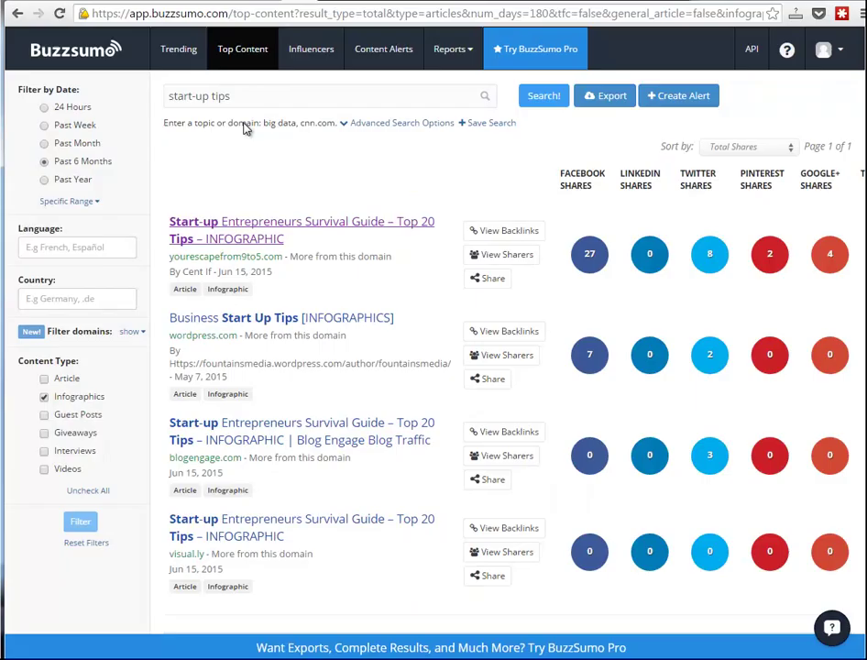
Step: Switch the content type filter from Infographics to Videos only and look over the "start-up tips" videos
click(44, 396)
click(44, 469)
click(82, 522)
scroll(534, 150, down, 3)
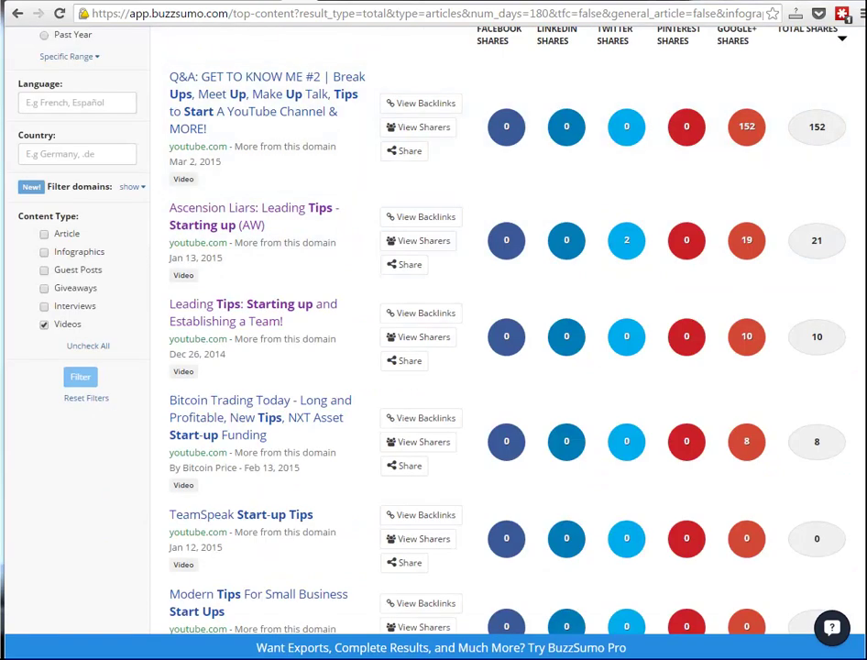
scroll(433, 330, up, 3)
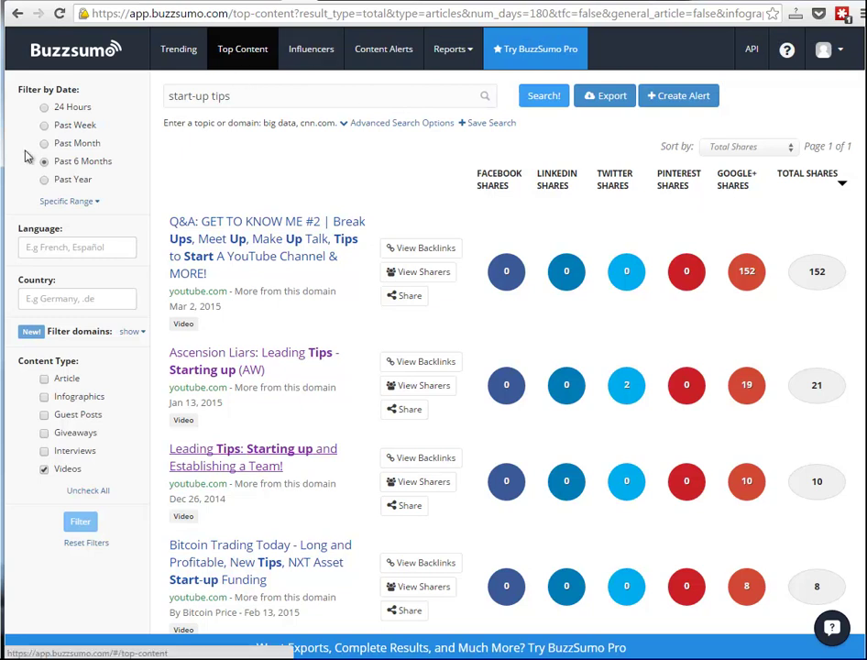
Step: Open the influencer search and enter "content marketing" as the topic
click(314, 57)
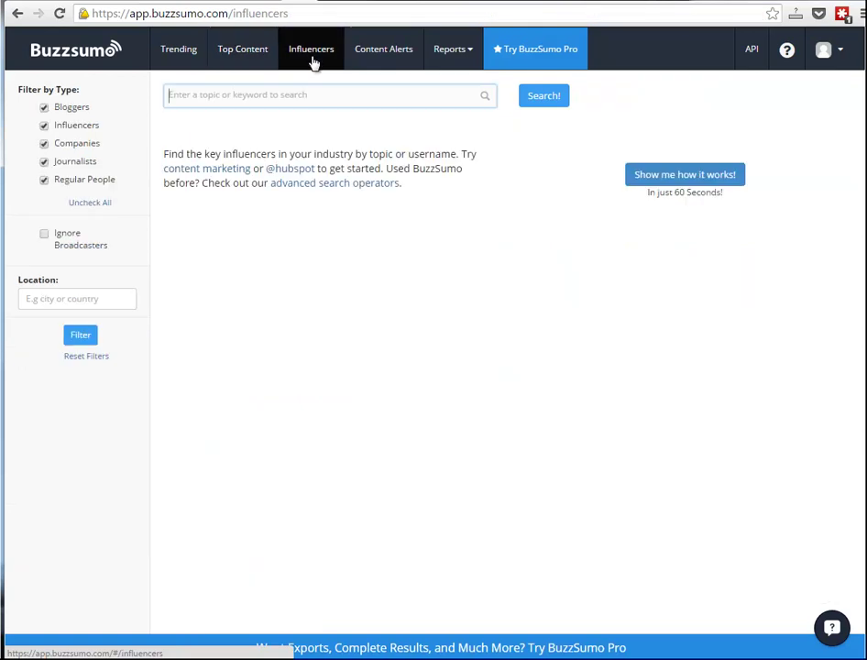
text(content marketing)
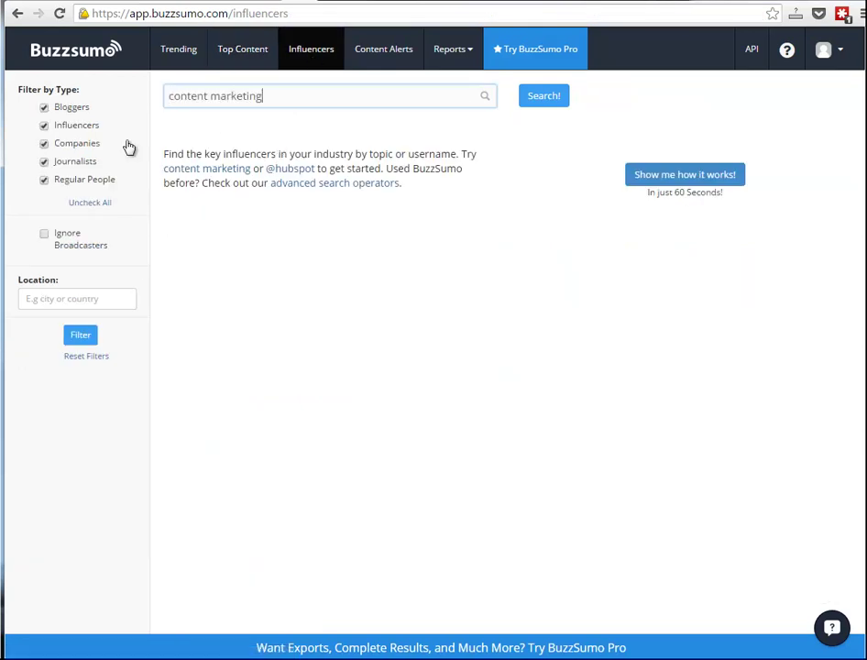
drag(290, 96, 139, 92)
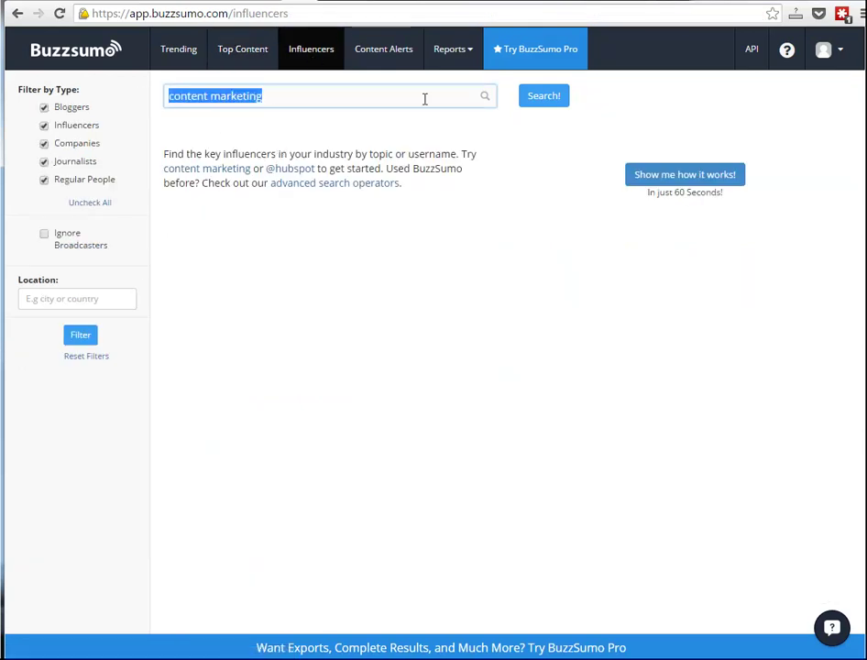
text(c)
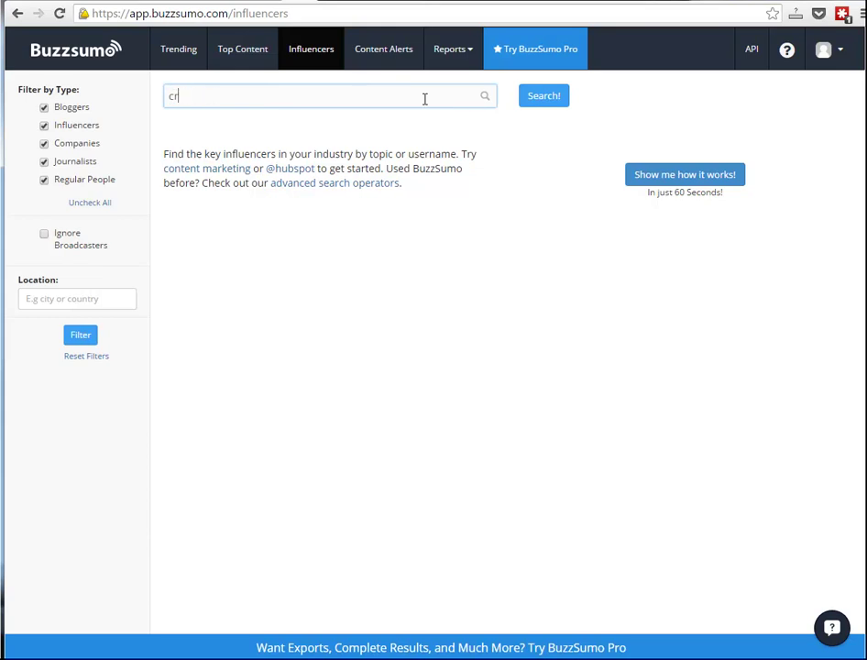
key(BackSpace)
text(l)
key(BackSpace)
text(lancer strart up)
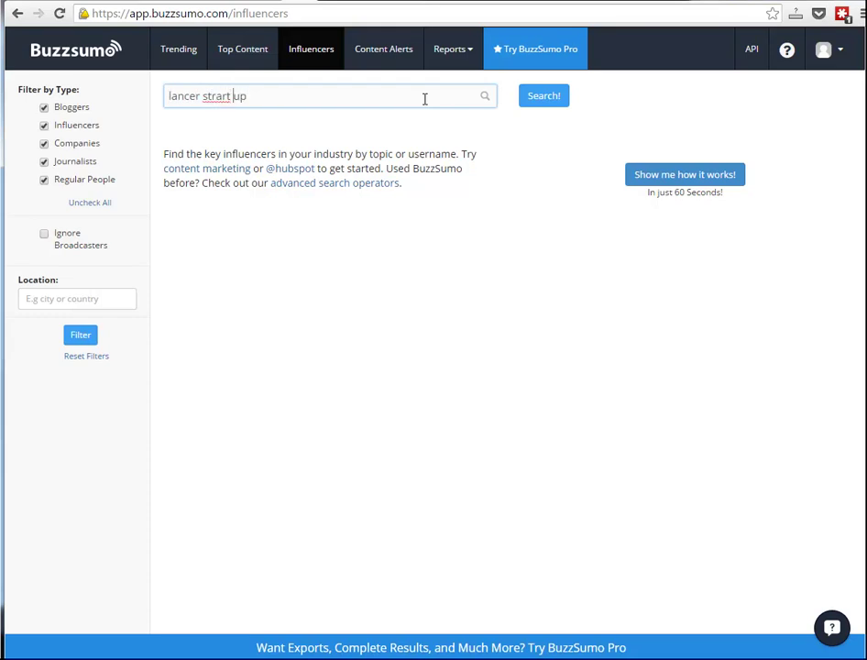
key(BackSpace)
Step: Search for "content marketing" influencers located in "france" and look over the listed profiles and their metrics
click(206, 168)
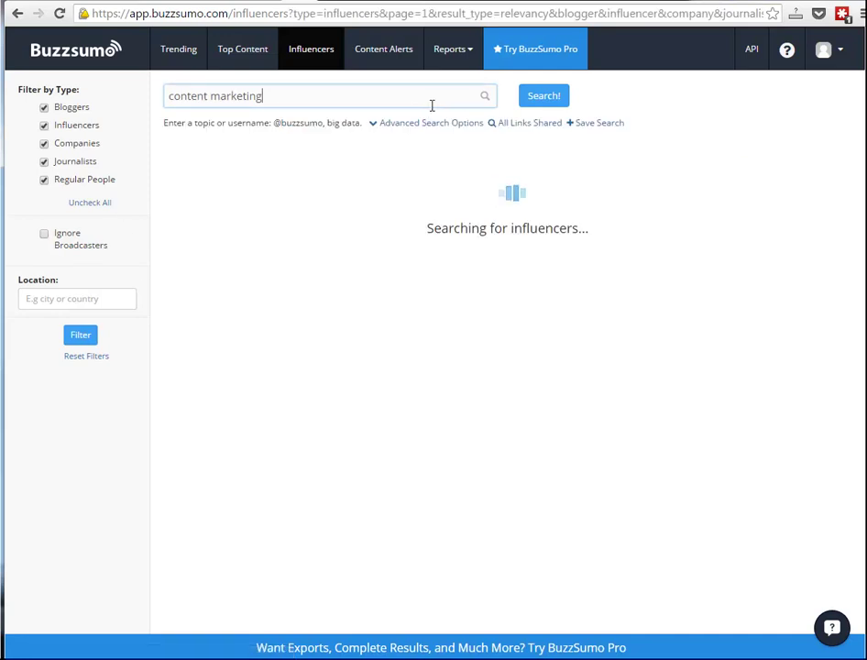
click(63, 299)
text(france)
click(86, 340)
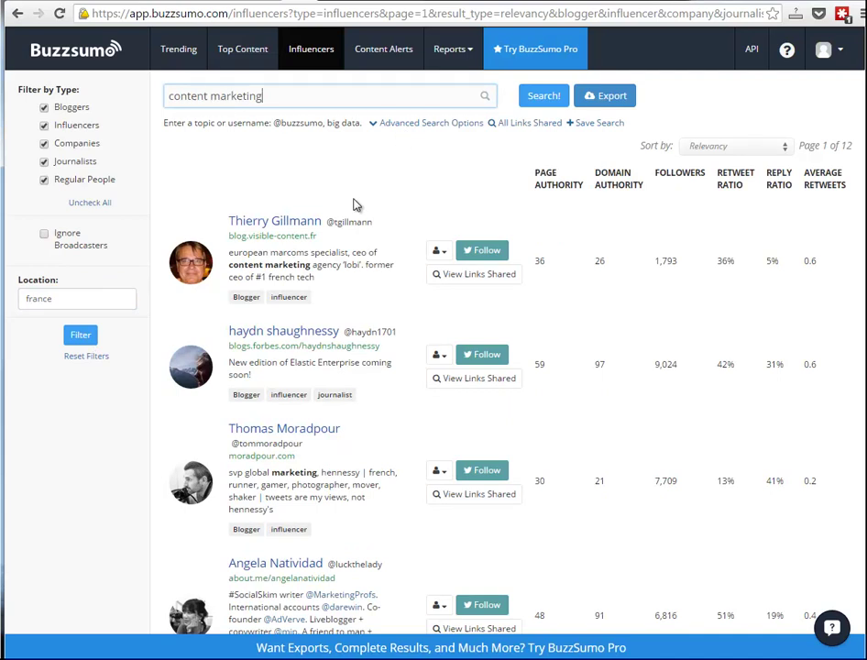
scroll(354, 202, down, 1)
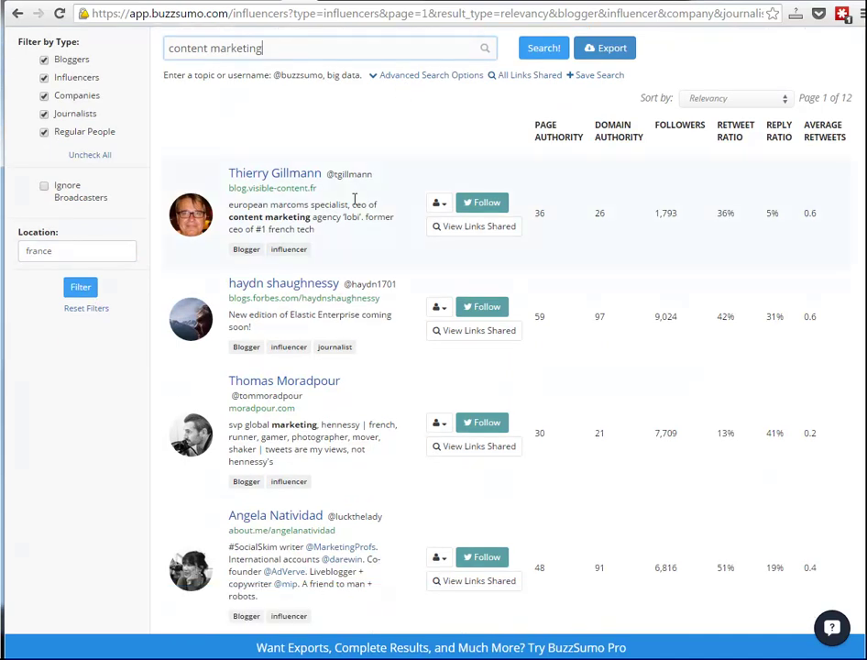
scroll(354, 200, down, 7)
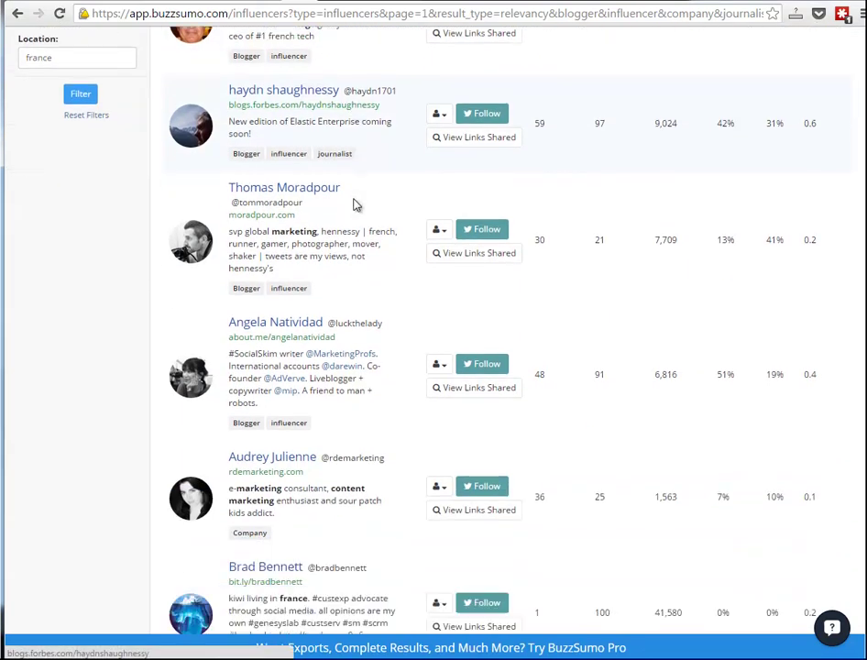
scroll(356, 204, down, 4)
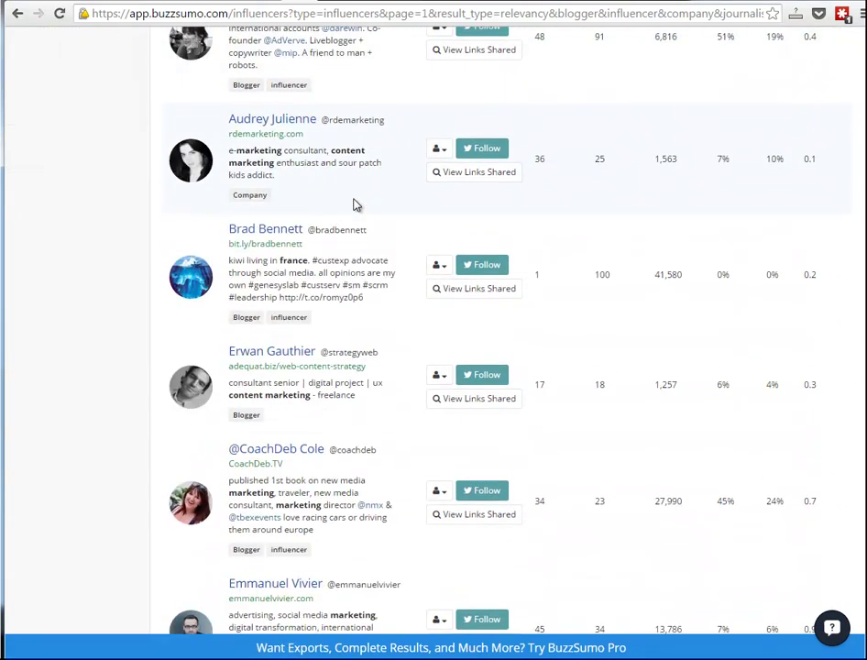
scroll(356, 204, down, 7)
scroll(356, 204, up, 20)
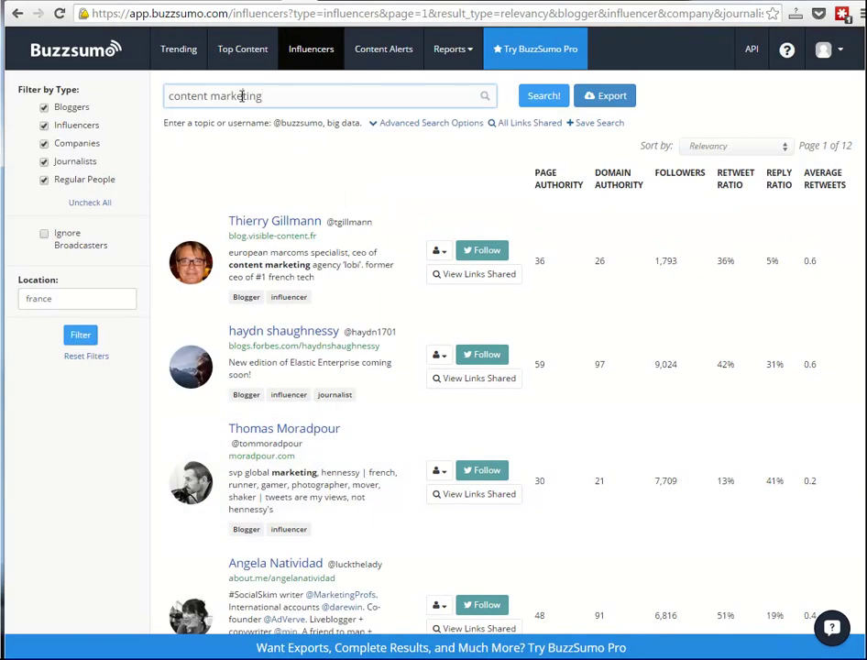
Step: Change the influencer topic to "start up" and look over the listed profiles
key(ctrl+a)
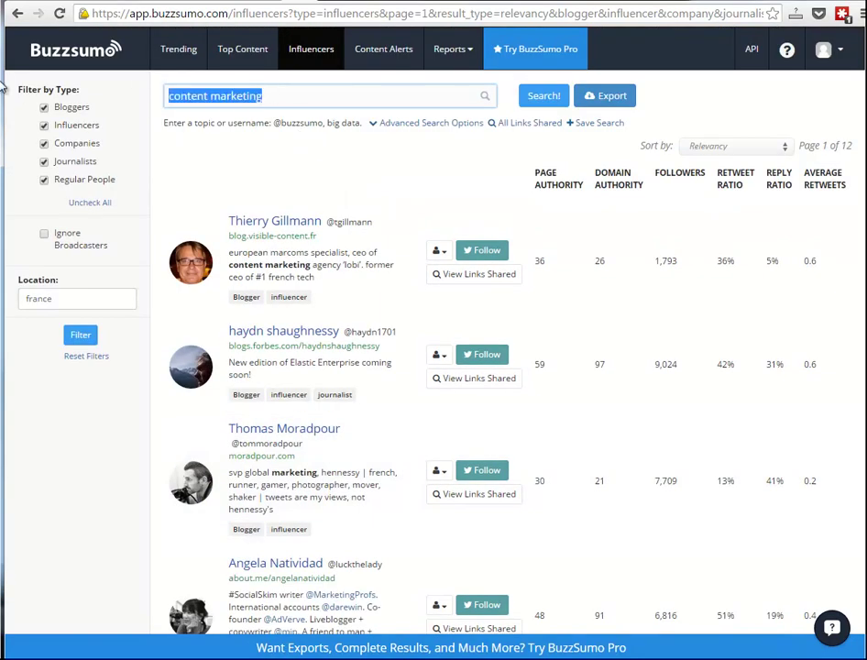
text(start up)
key(Return)
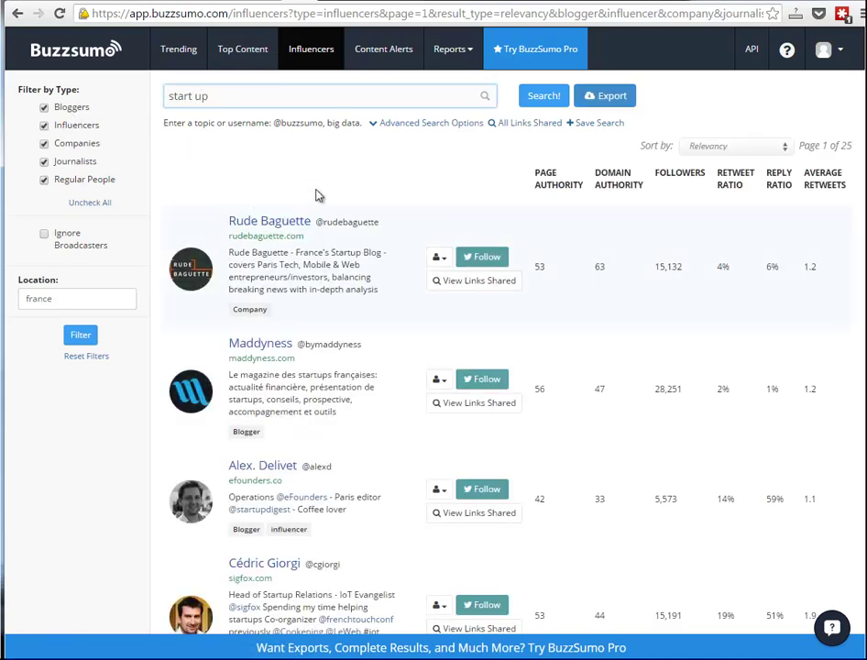
scroll(270, 330, down, 3)
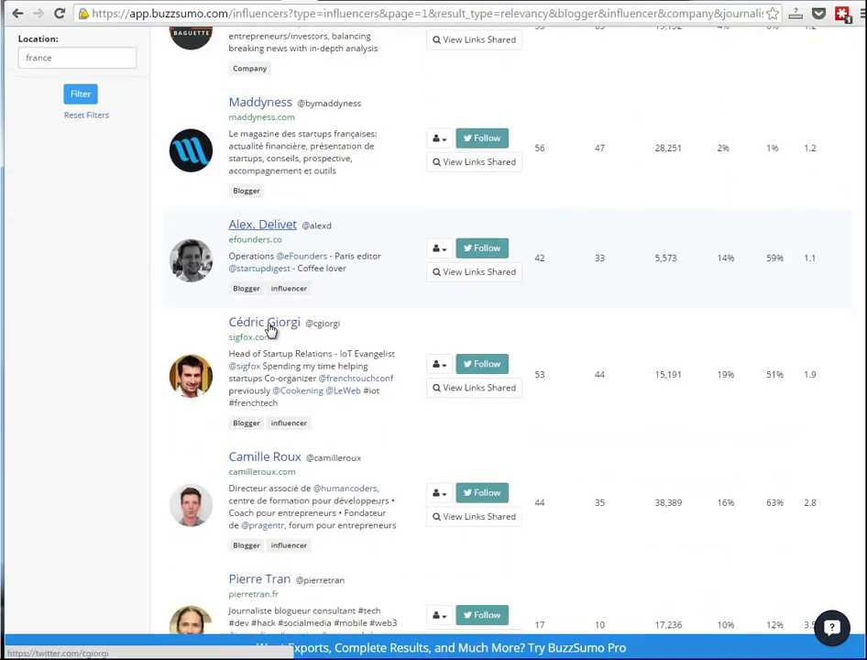
scroll(307, 344, down, 3)
scroll(301, 340, up, 3)
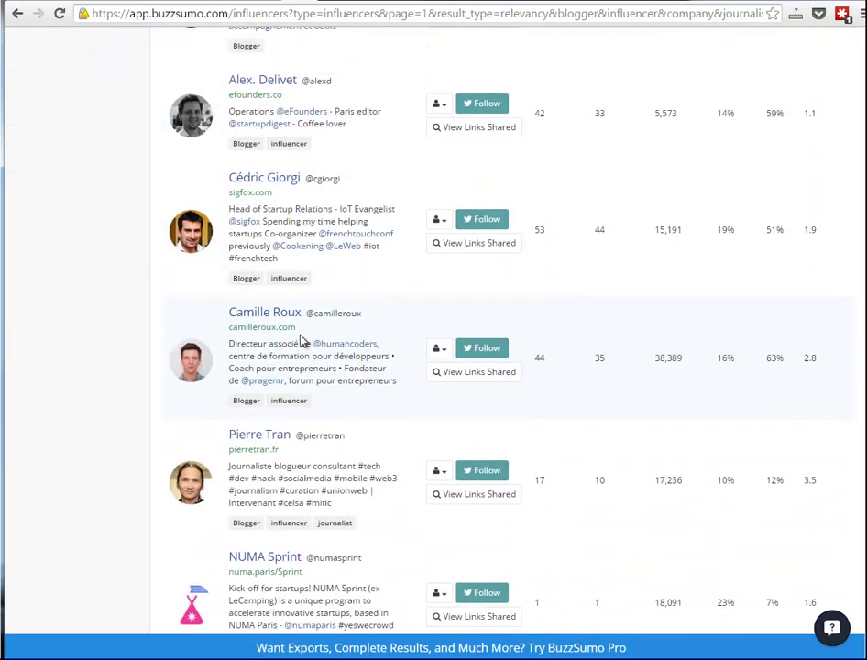
scroll(302, 340, up, 3)
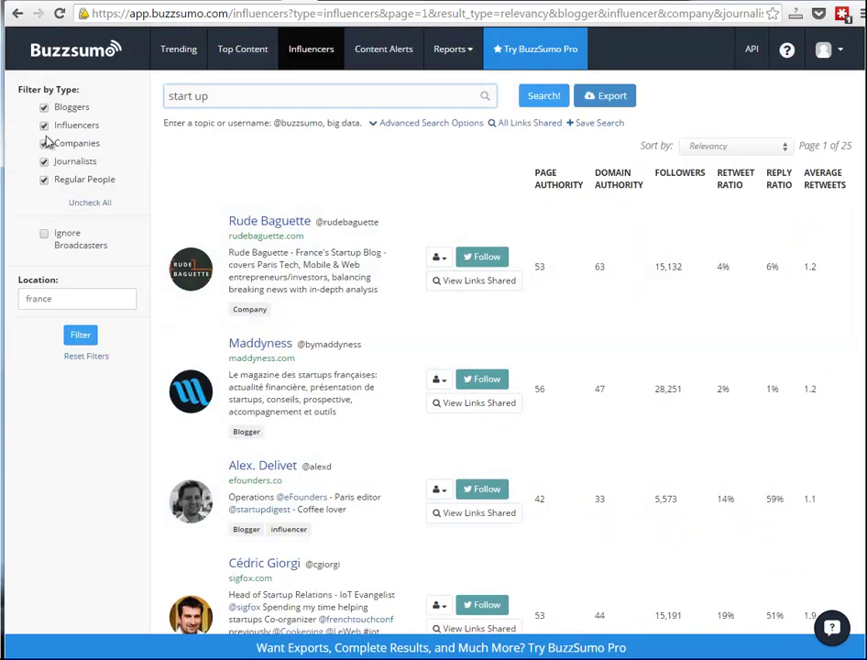
Step: Exclude the Bloggers type from the "start up" influencer results
click(44, 108)
click(72, 336)
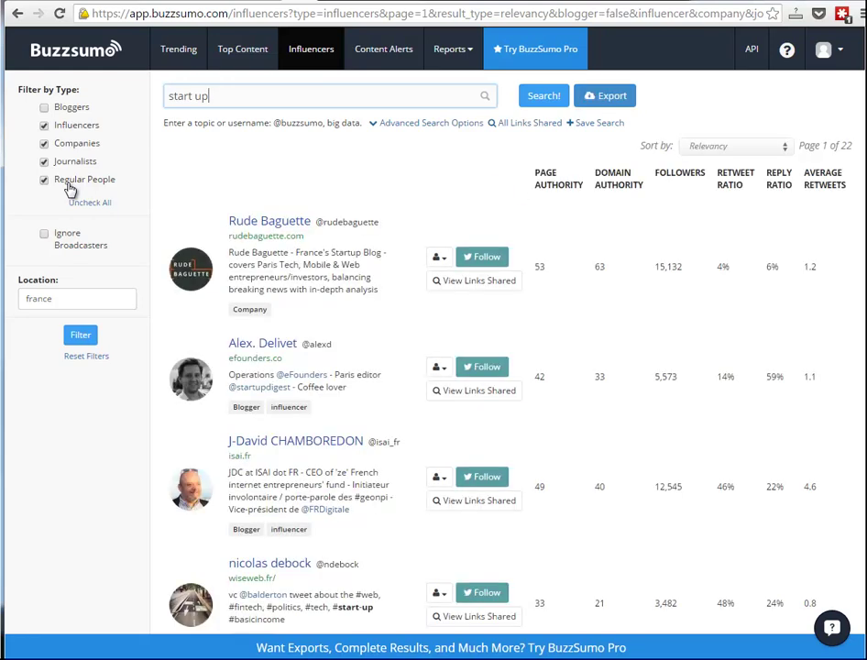
Step: Replace the influencer topic with "outils marketing" and run the search with the current type and location filters
scroll(367, 301, down, 2)
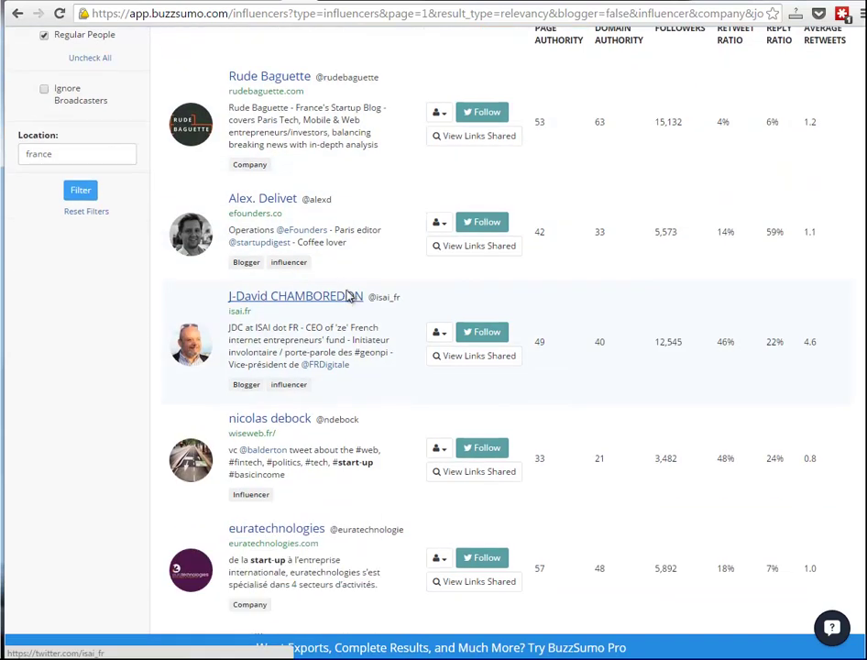
scroll(349, 296, down, 3)
scroll(570, 279, up, 4)
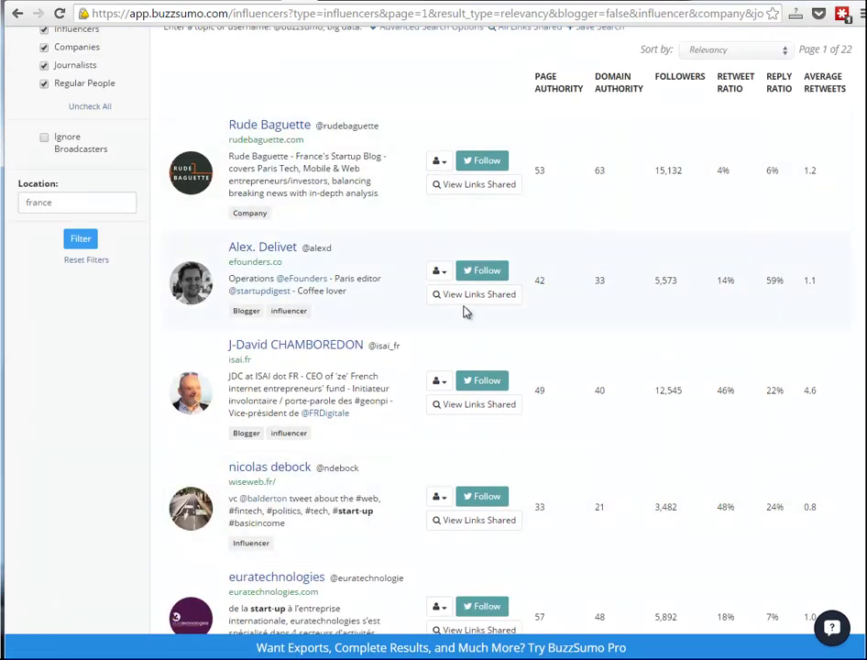
scroll(511, 322, up, 2)
drag(210, 97, 138, 117)
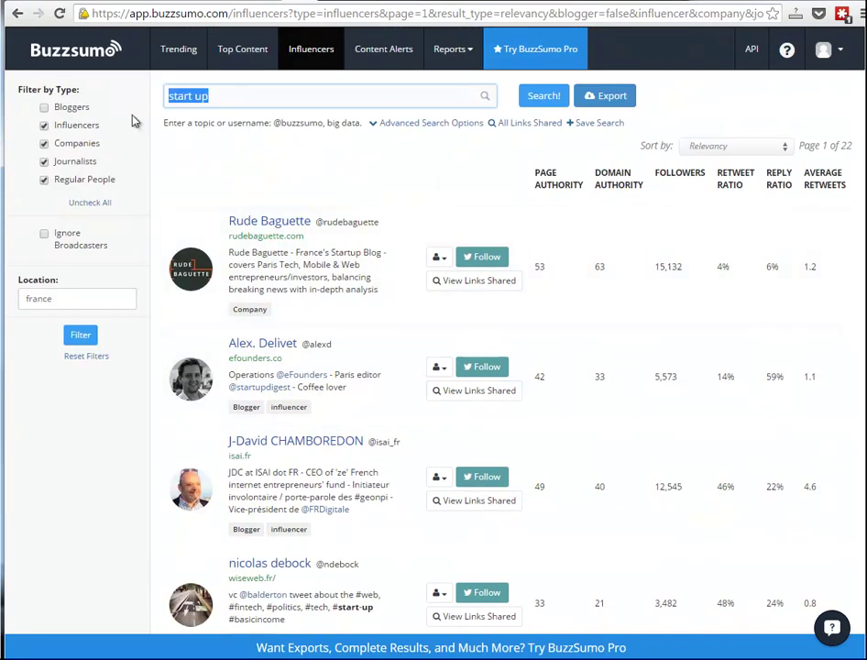
text(outils marketing)
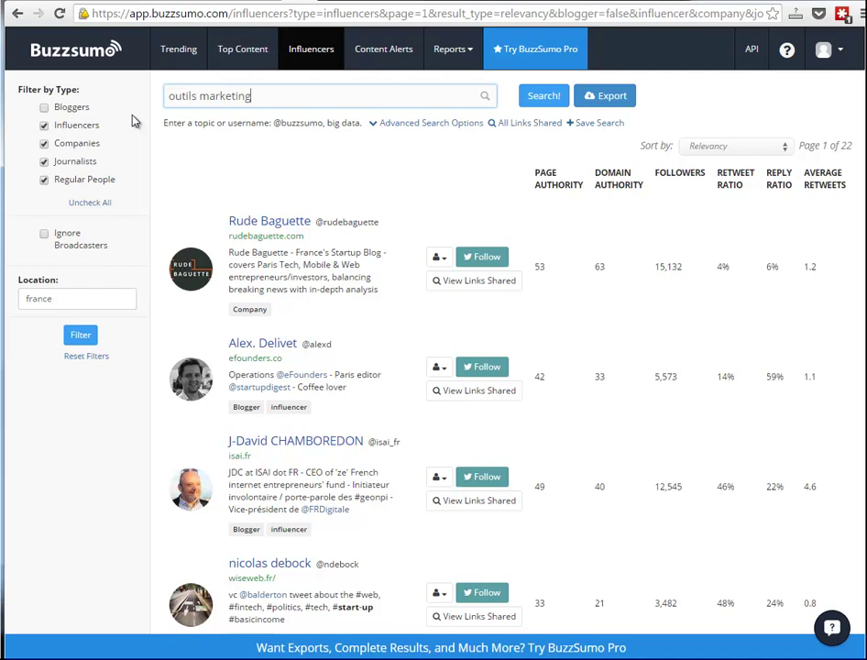
key(Return)
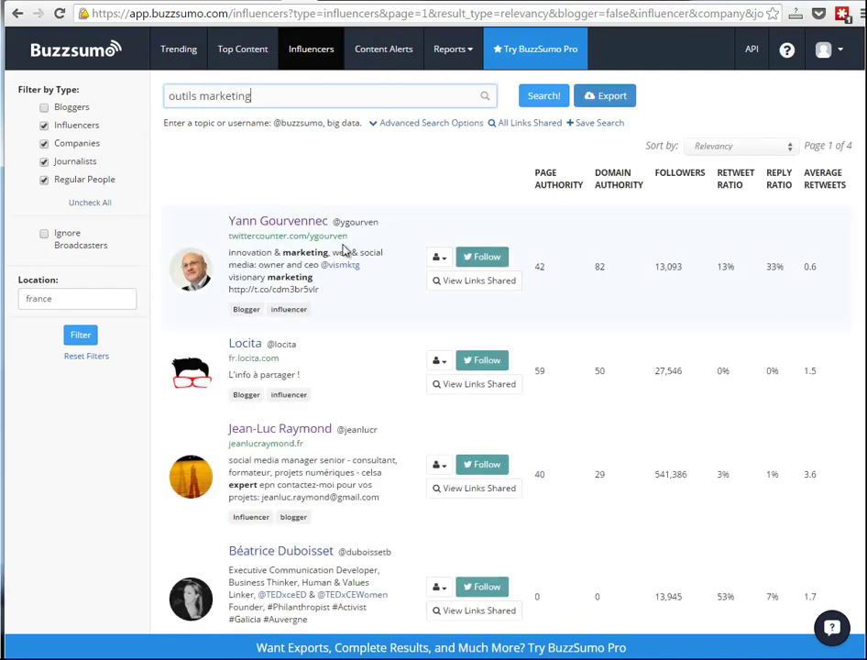
Step: Look through the first page of "outils marketing" influencer profiles and their metrics down to the page end
scroll(347, 255, down, 8)
scroll(343, 249, down, 3)
scroll(343, 250, up, 10)
scroll(378, 330, down, 14)
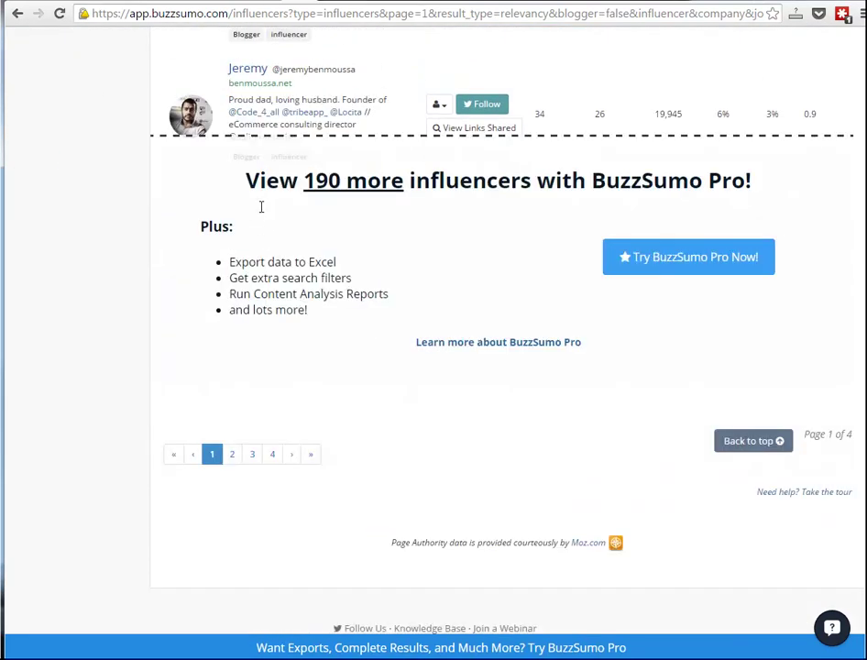
scroll(390, 213, up, 10)
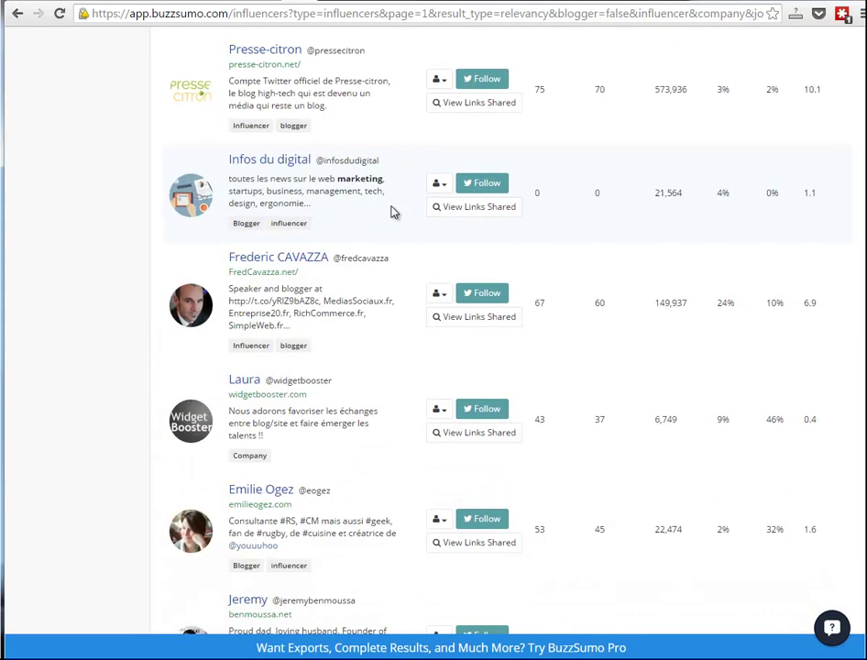
scroll(390, 213, up, 5)
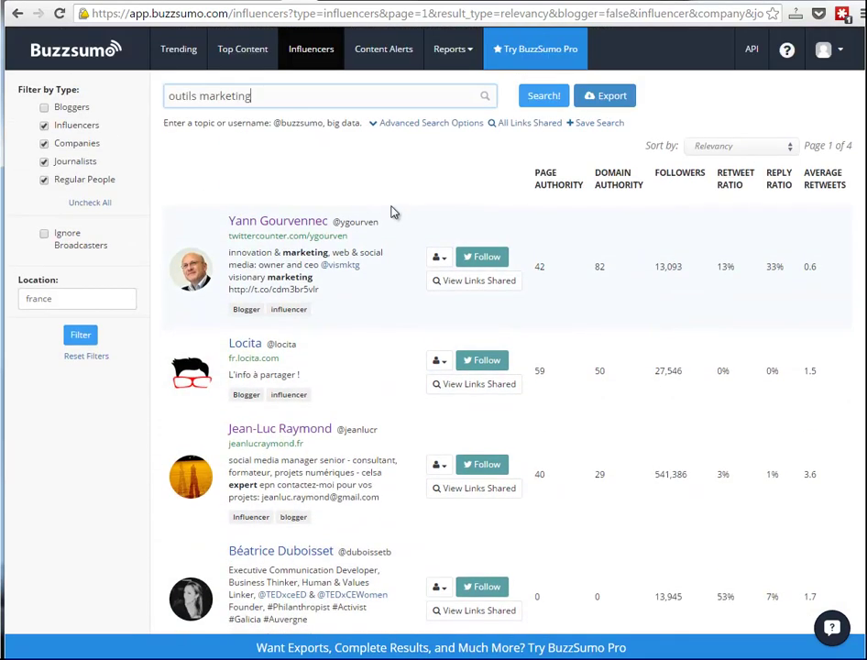